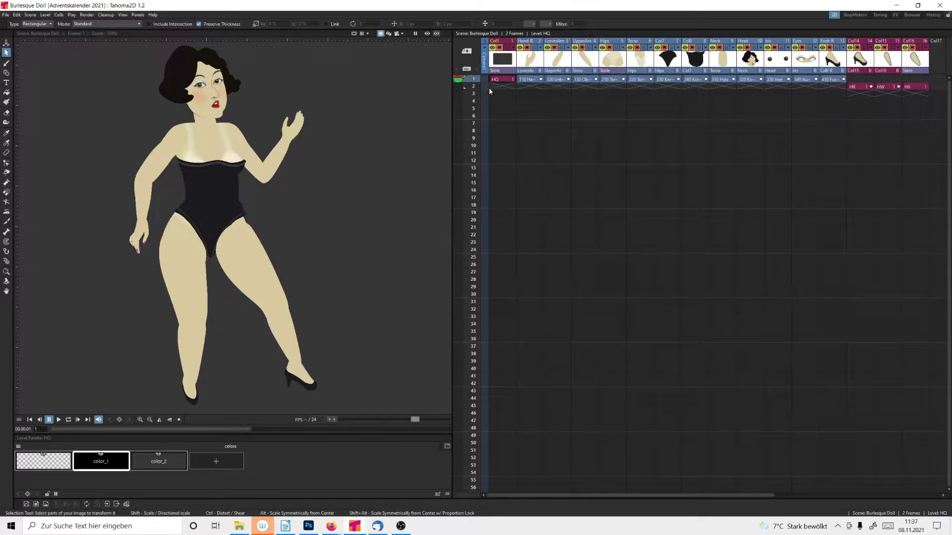
Go to frame 2 and turn on the preview to examine the single leg's joints up close.
click(474, 87)
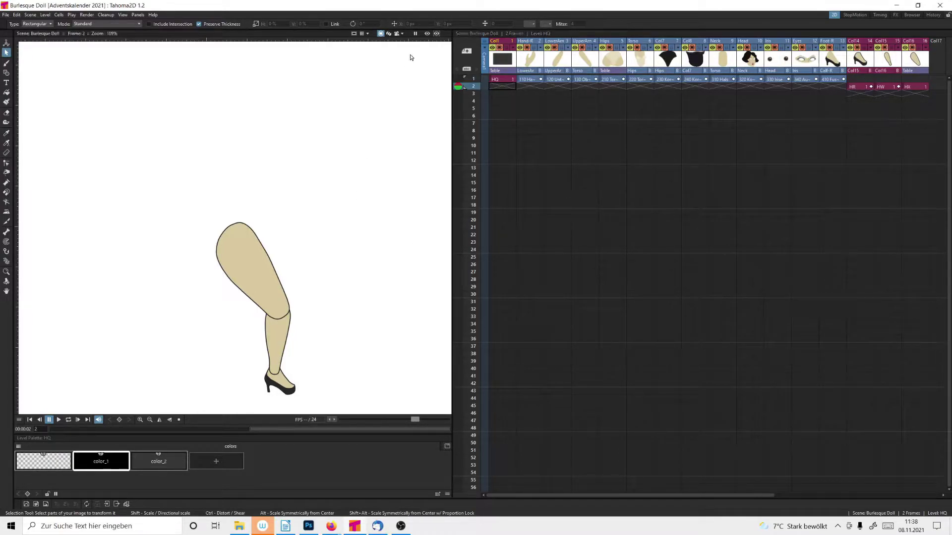
click(427, 36)
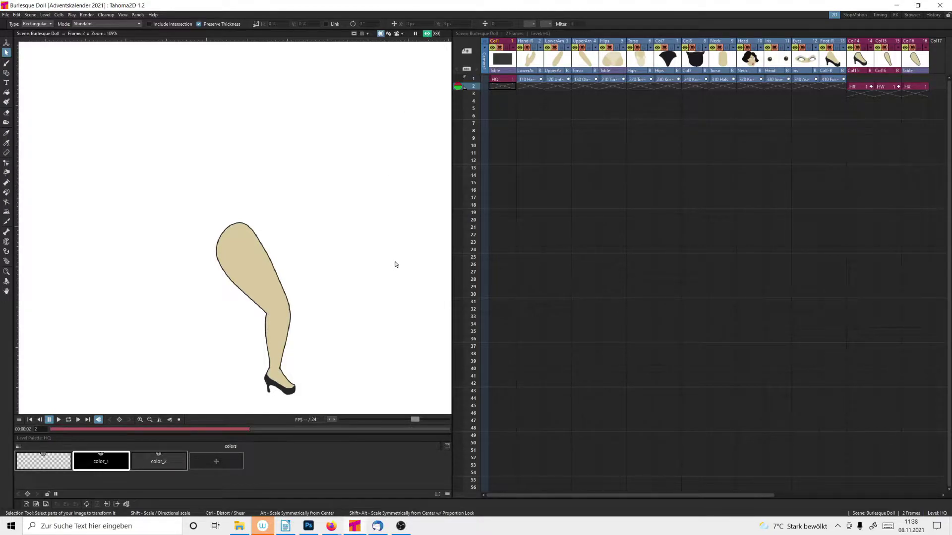
key(shift+space)
drag(351, 276, 332, 161)
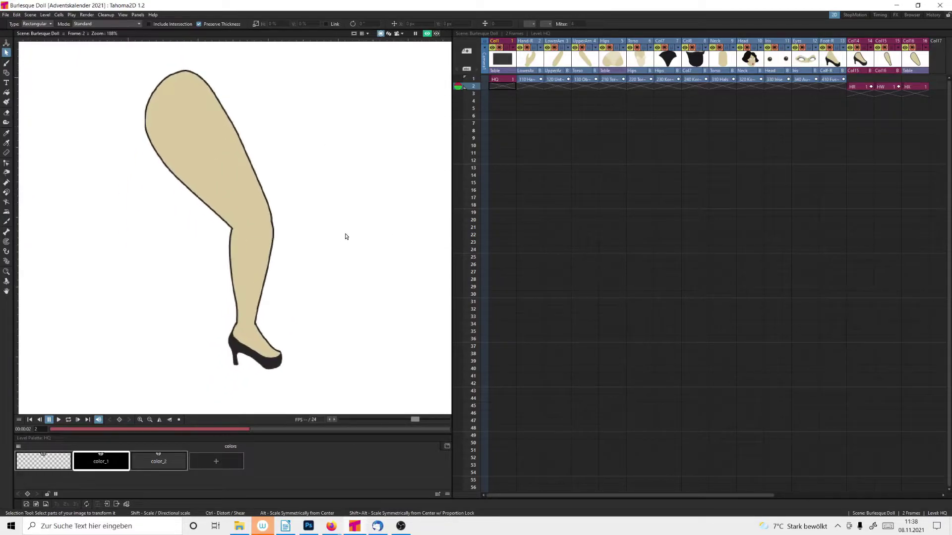
drag(342, 241, 342, 246)
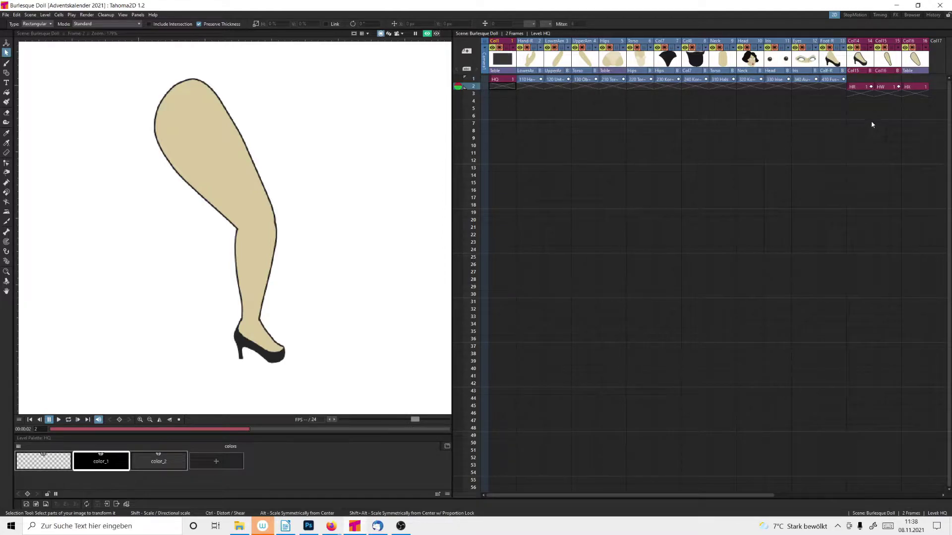
With the Animate tool in All mode, bend the lower leg (HW) at the knee and rotate the foot (HR) at the ankle.
click(892, 88)
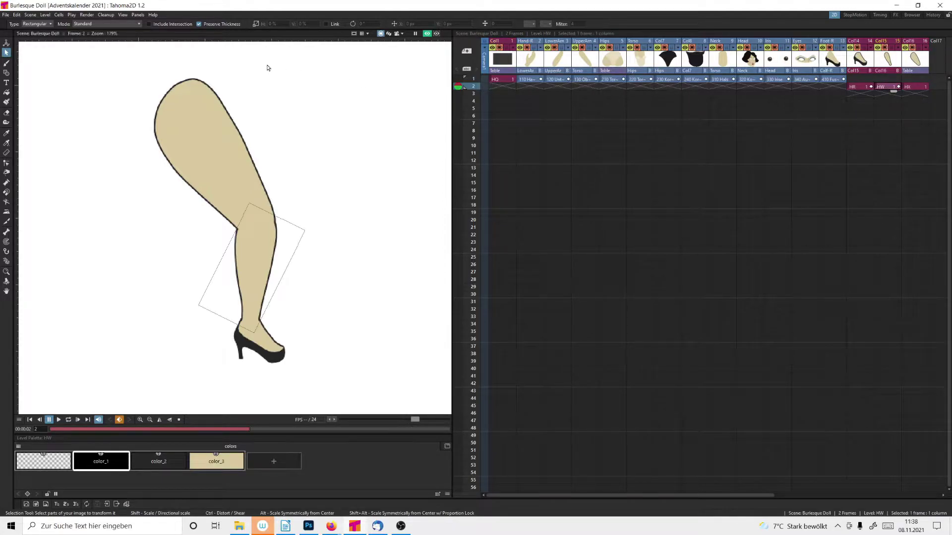
click(6, 43)
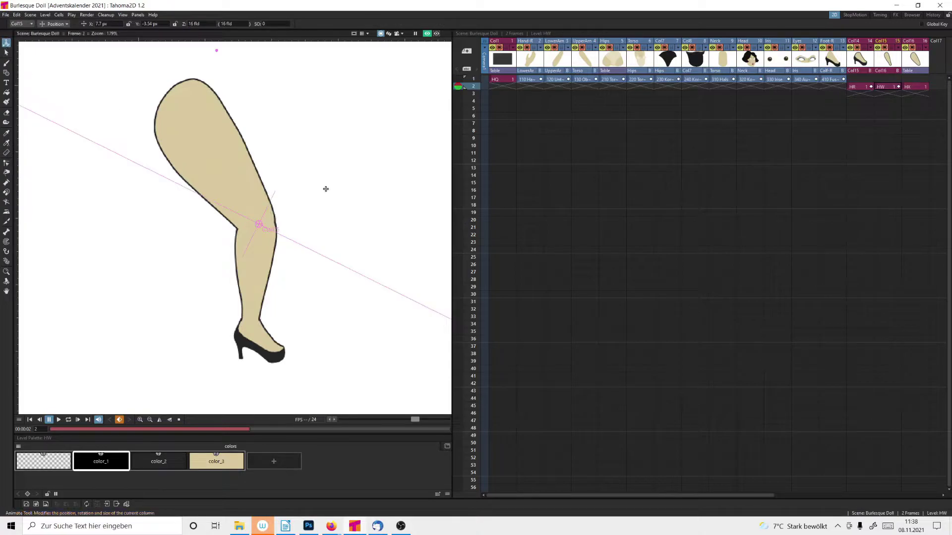
click(64, 24)
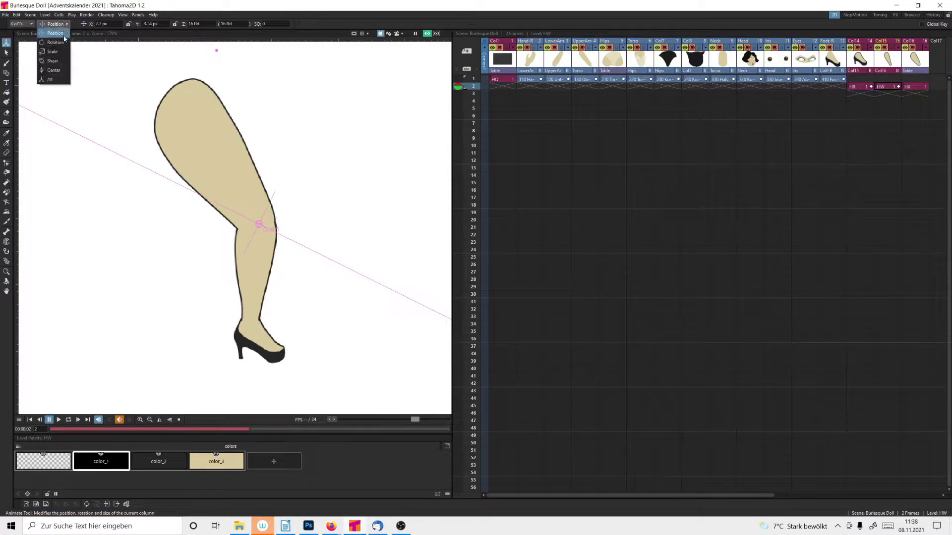
click(50, 80)
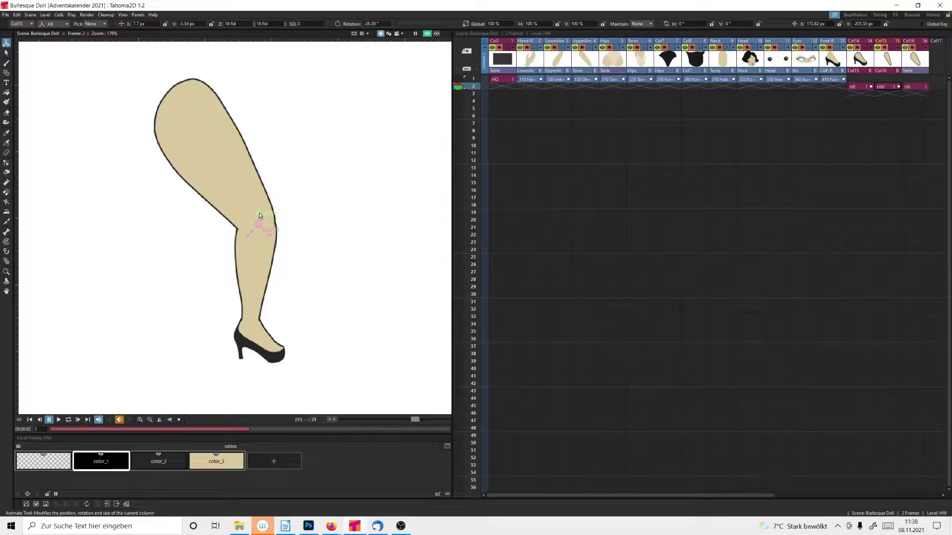
drag(259, 217, 268, 197)
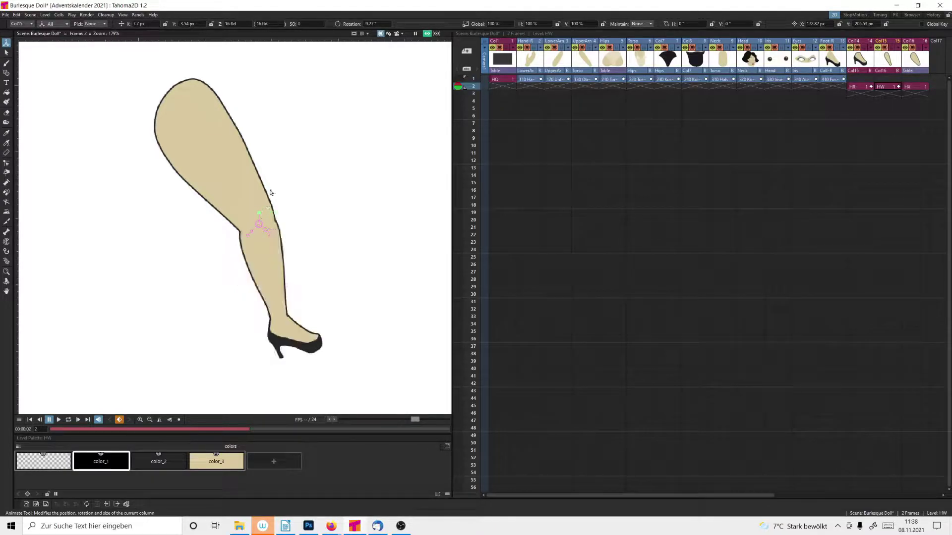
drag(259, 215, 285, 204)
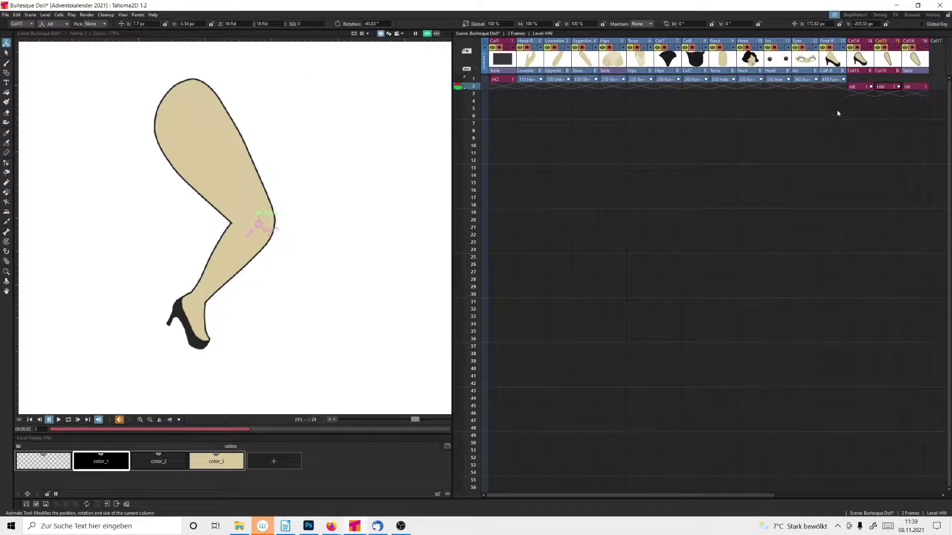
click(860, 87)
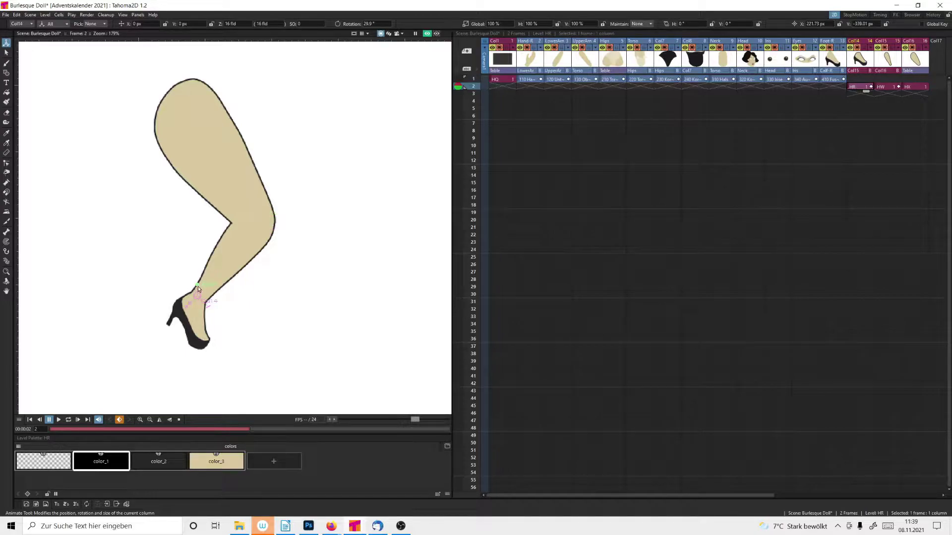
mouse_move(199, 289)
mouse_down()
mouse_move(207, 290)
mouse_move(198, 287)
mouse_move(197, 296)
mouse_up()
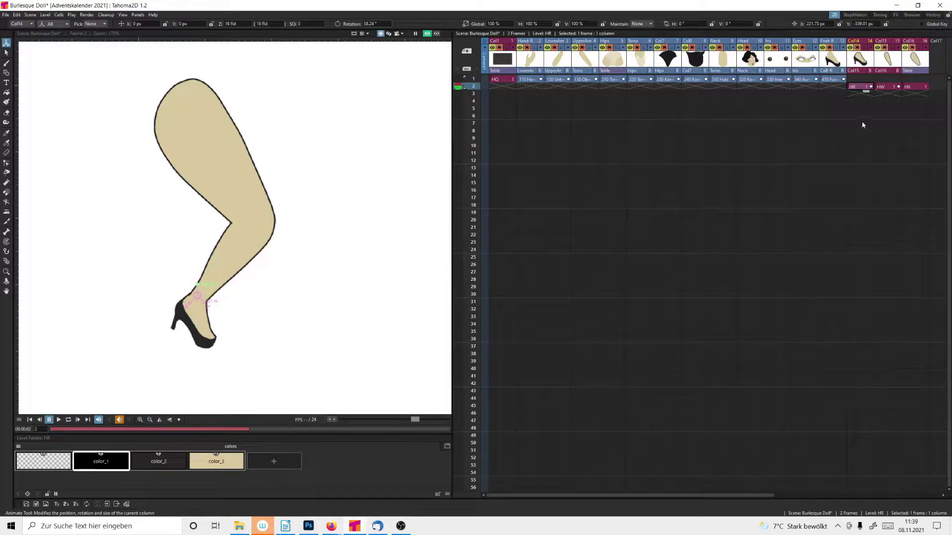
Move the lower leg away from the thigh, across it and back to the knee, rotating it to about -34°.
click(887, 88)
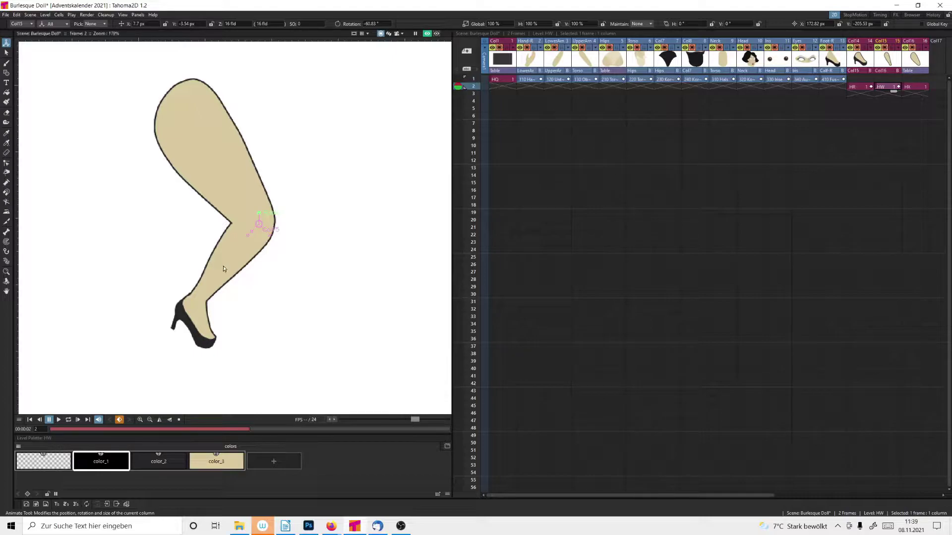
drag(221, 273, 355, 304)
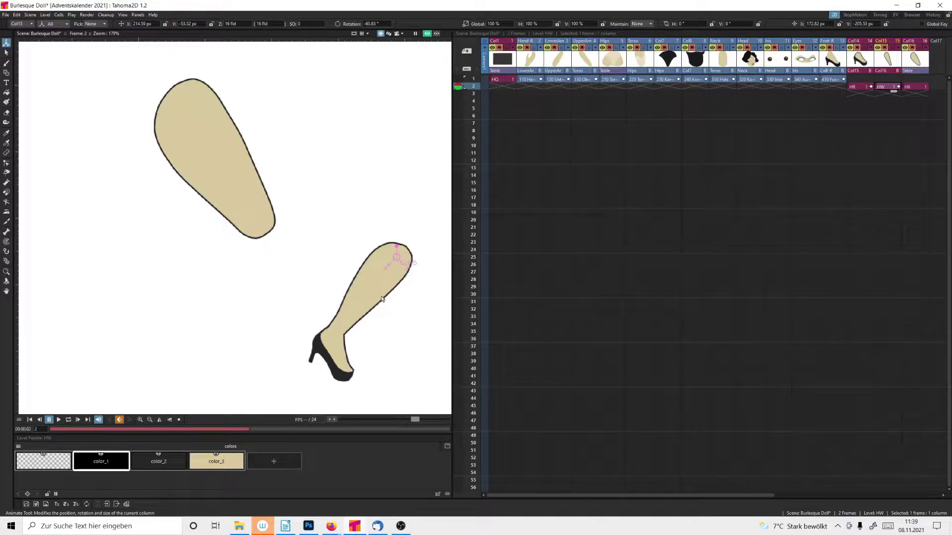
drag(399, 248, 402, 255)
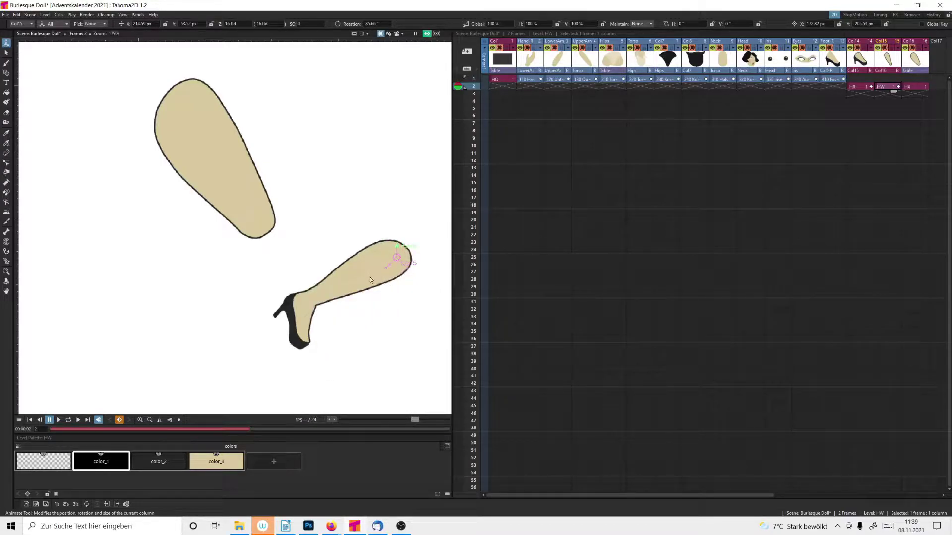
drag(365, 281, 176, 192)
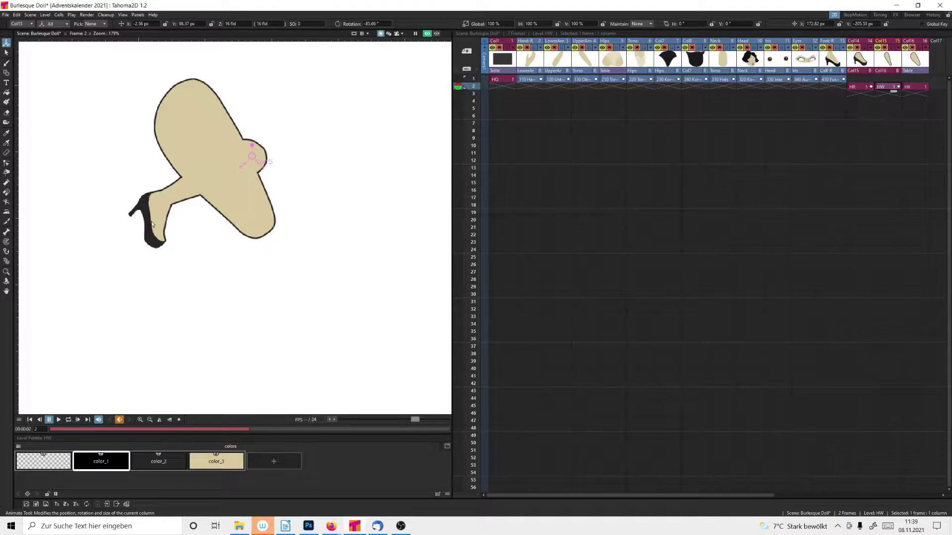
drag(176, 198, 196, 253)
drag(195, 227, 220, 253)
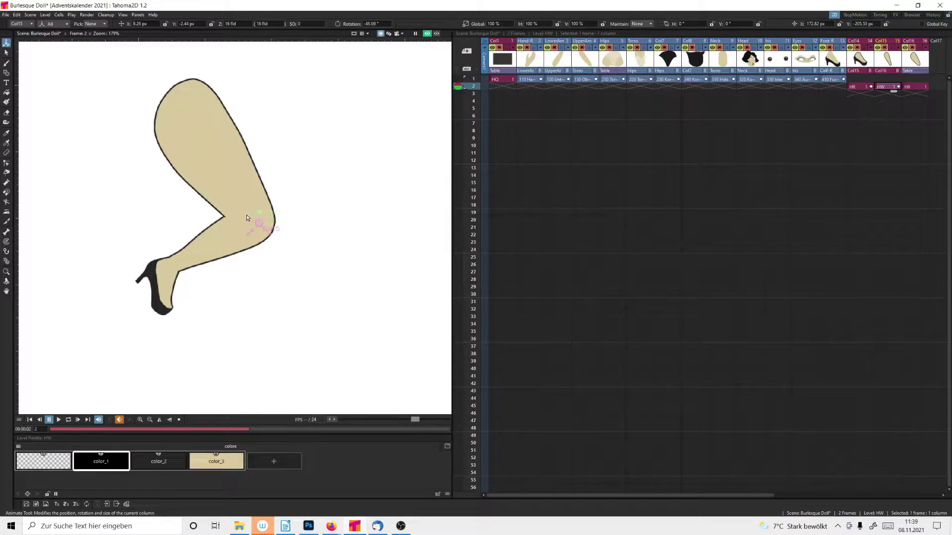
drag(259, 218, 259, 224)
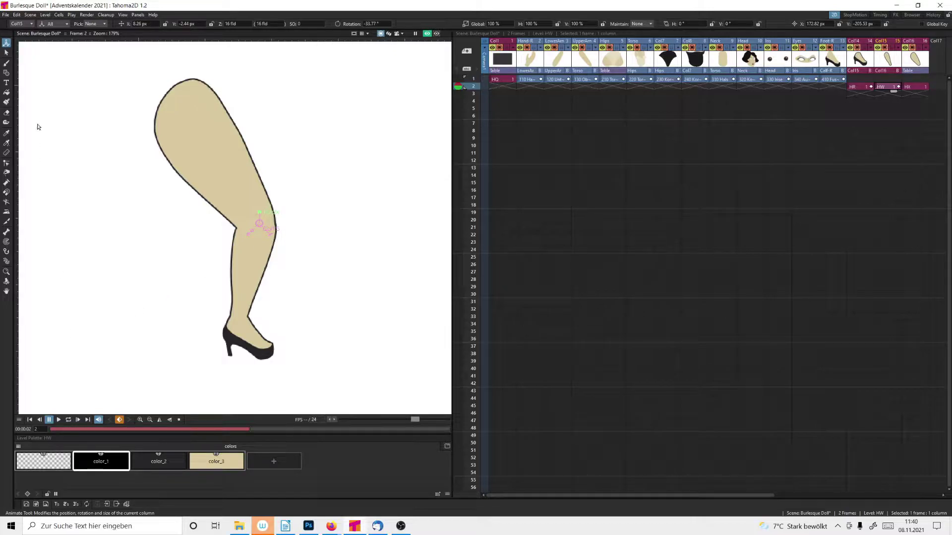
Save the scene with all its levels and create a new empty scene.
click(6, 15)
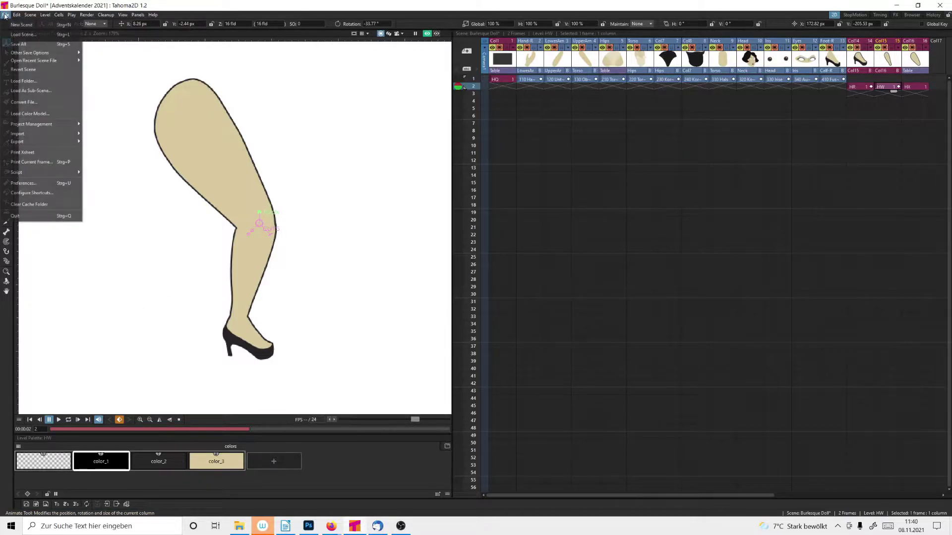
click(21, 44)
click(5, 15)
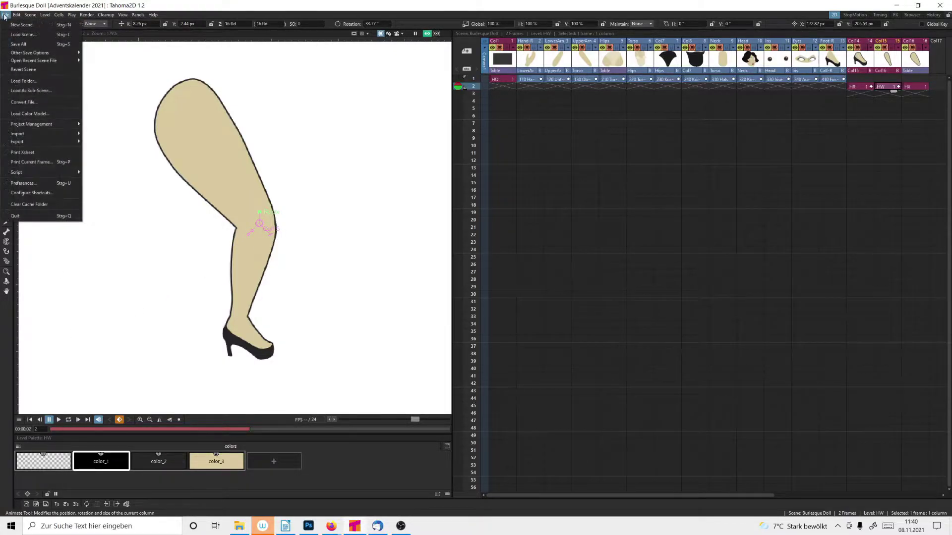
click(19, 35)
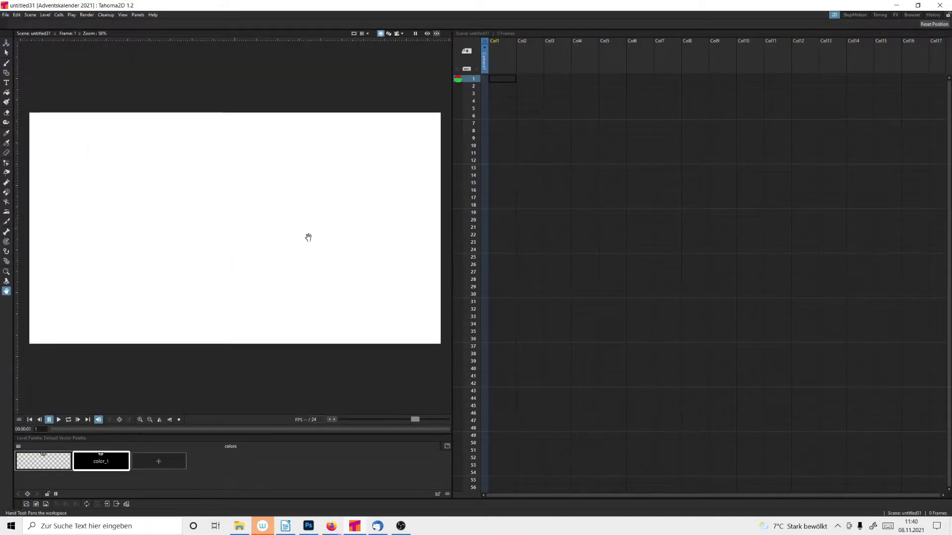
key(shift+space)
drag(309, 255, 311, 253)
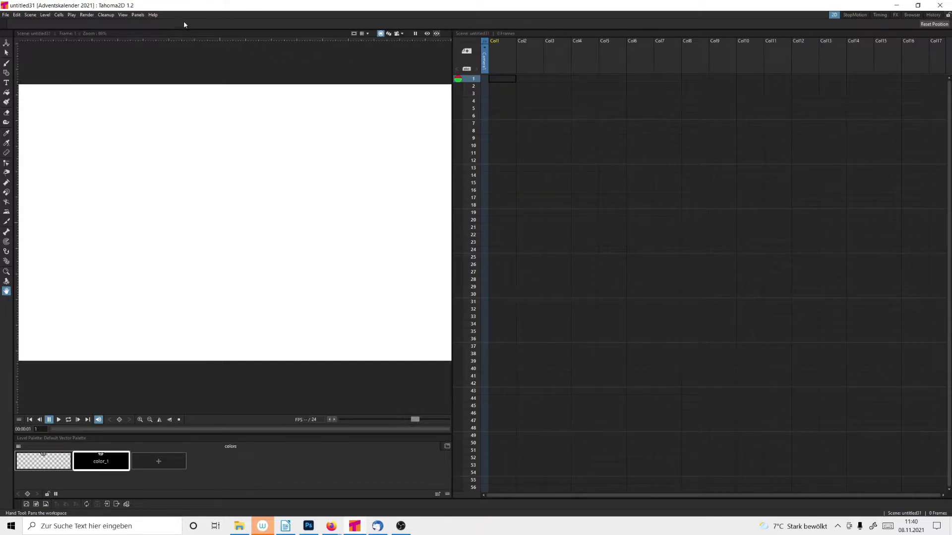
Open the Fx Schematic, dock it below the Xsheet and enlarge it to most of the height there.
click(137, 14)
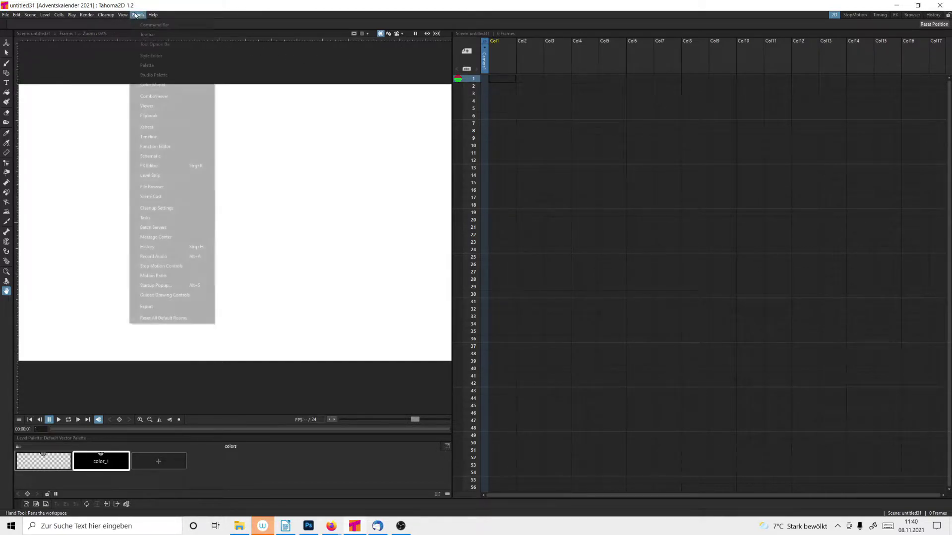
click(156, 156)
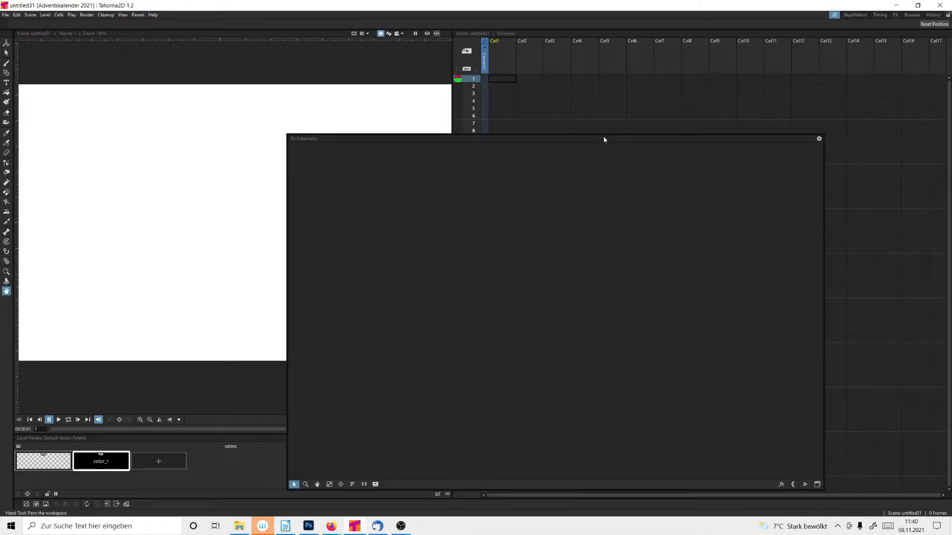
drag(603, 141, 725, 499)
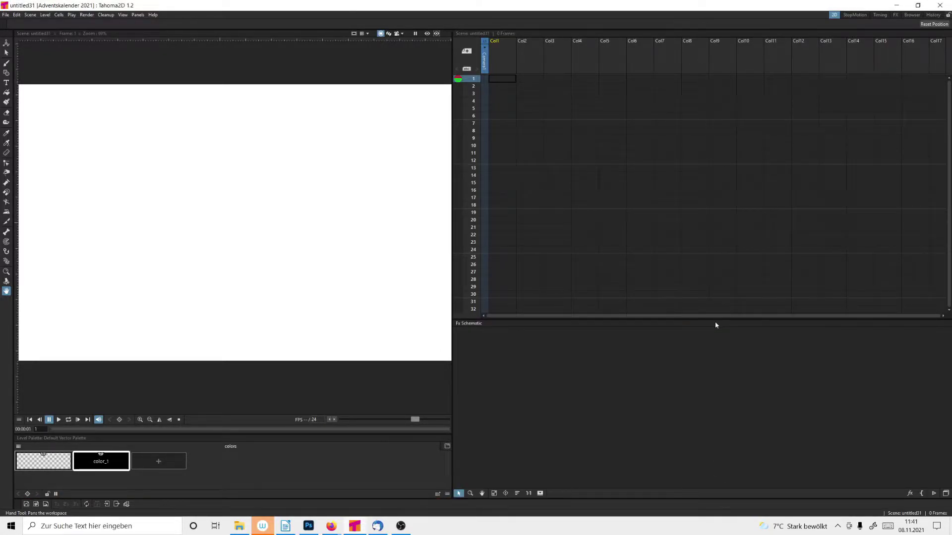
drag(712, 319, 703, 137)
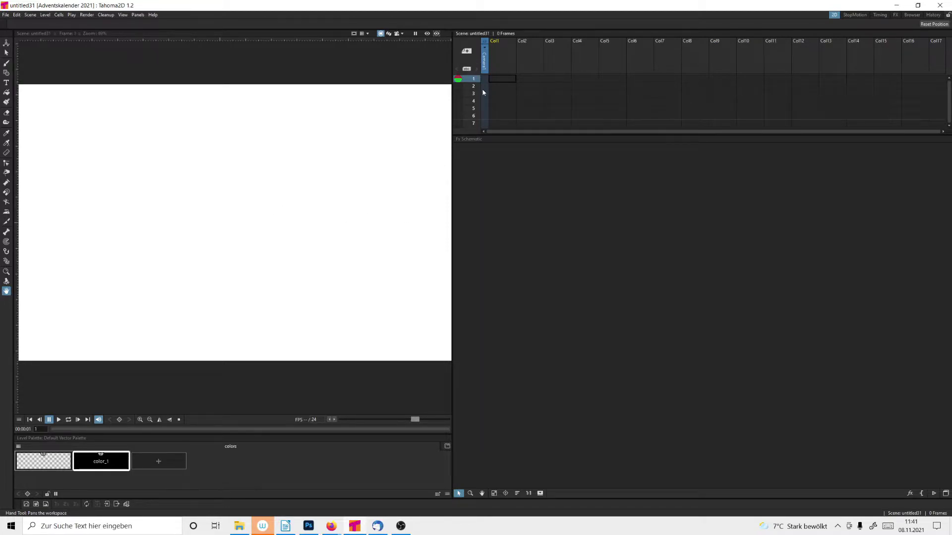
Create a vector level named HZ in frame 1 of the first column.
click(502, 77)
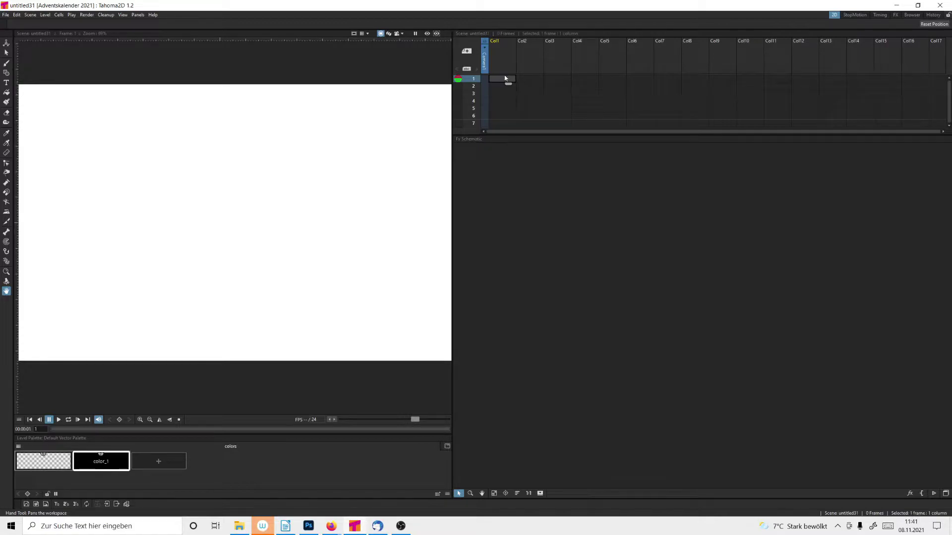
click(467, 51)
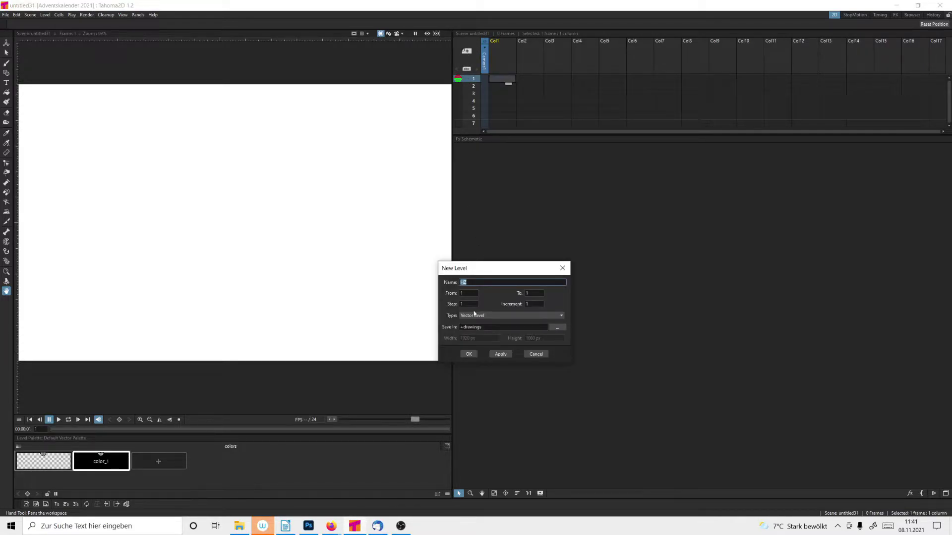
click(469, 354)
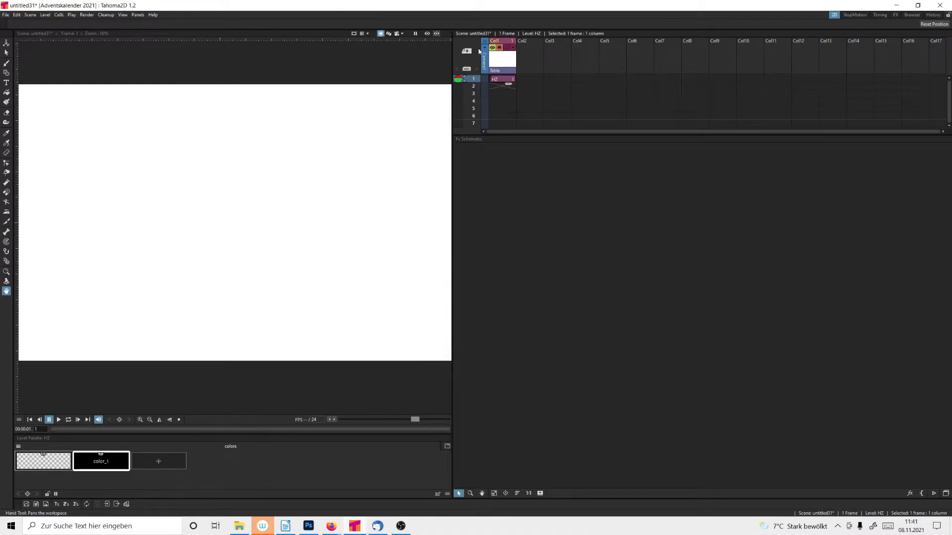
Add a second style to the HZ level palette and set its color to dark grey, RGB 35, 35, 35.
click(159, 462)
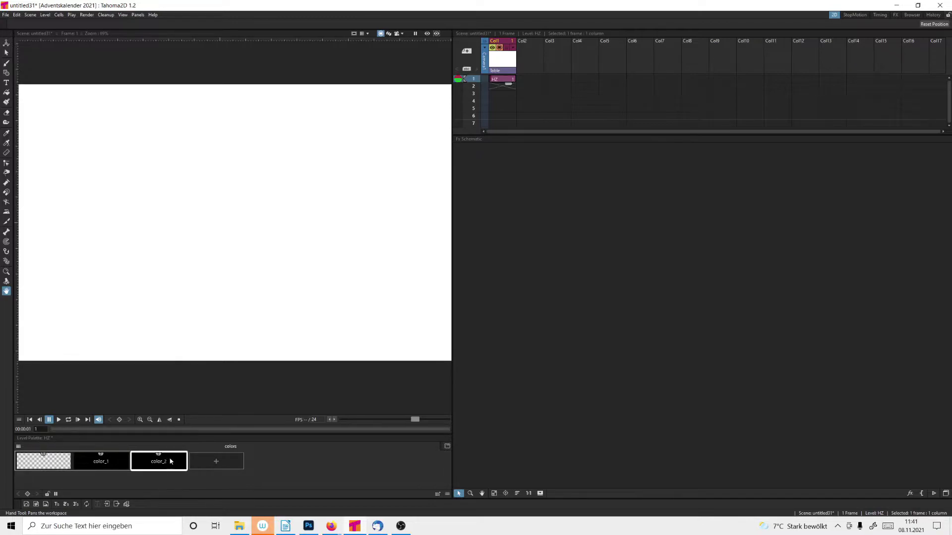
double_click(177, 459)
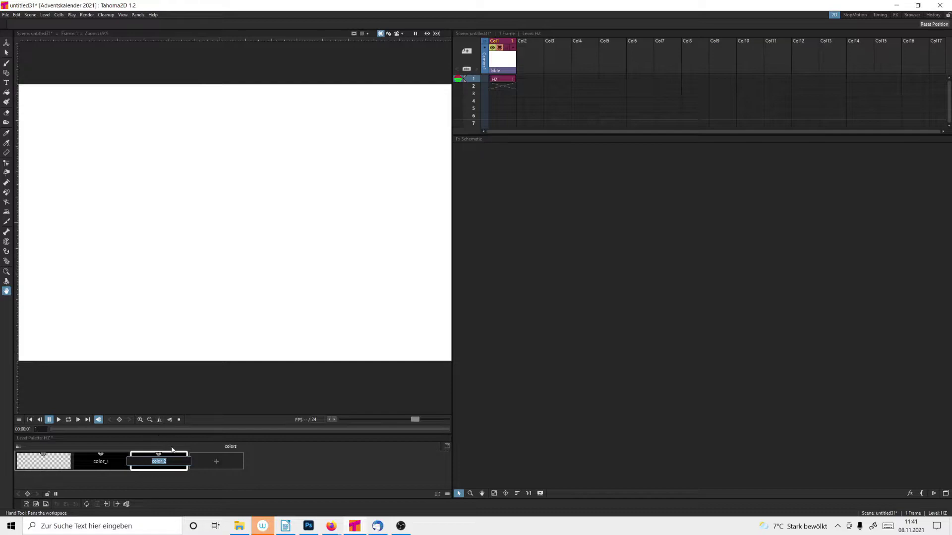
click(200, 478)
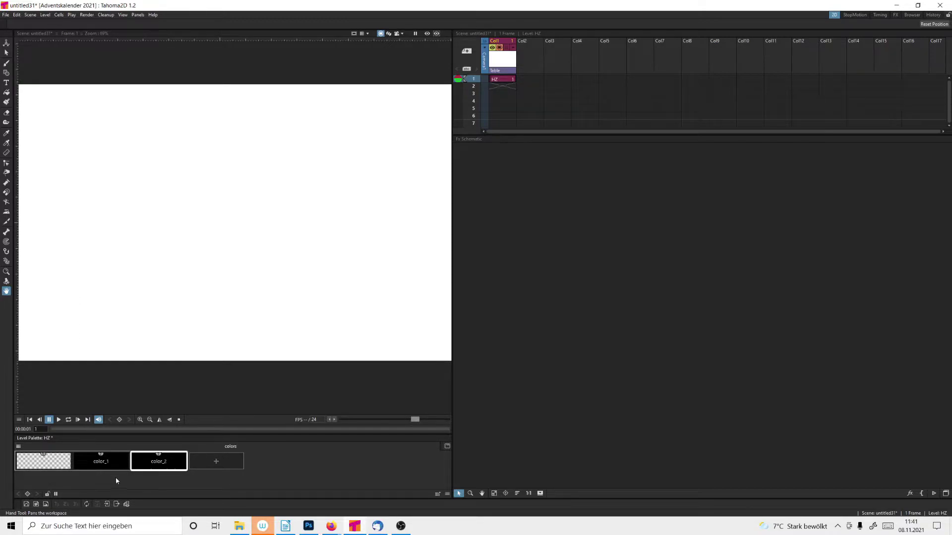
double_click(184, 459)
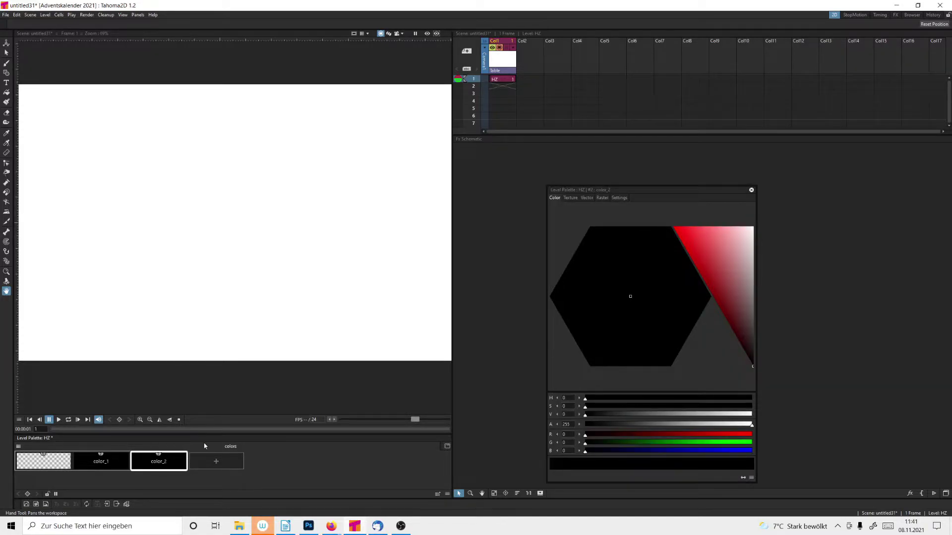
click(753, 345)
drag(756, 346, 758, 350)
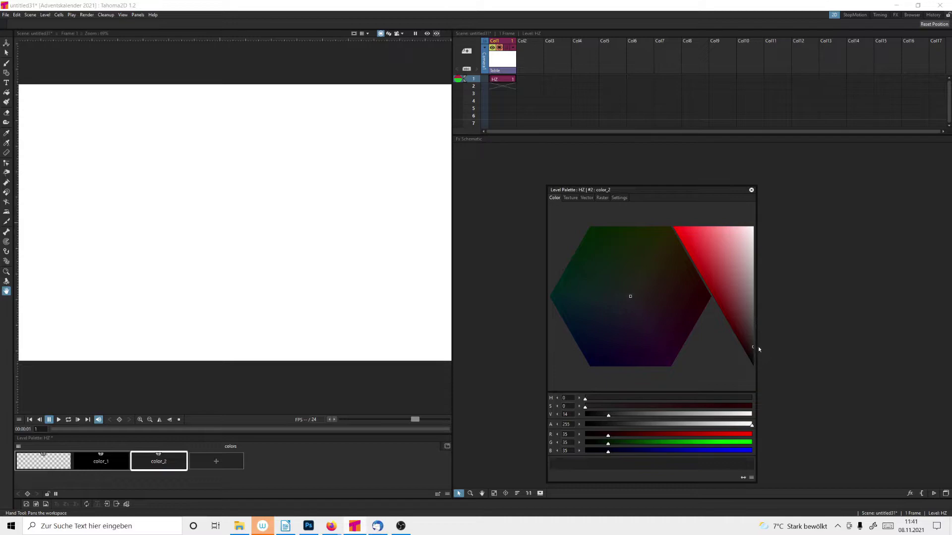
click(751, 189)
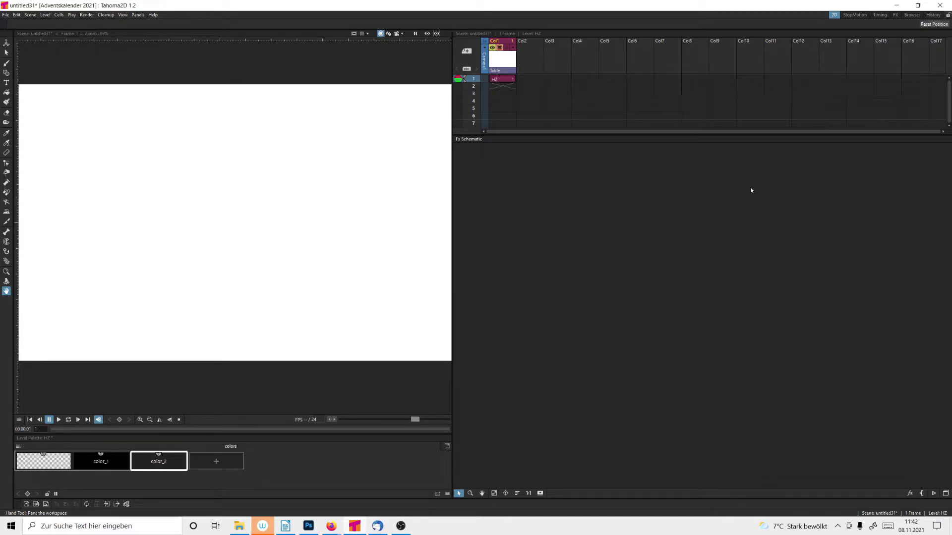
Add a third style to the HZ level palette and set its color to a muted tan, H 46, S 30, V 77.
click(218, 462)
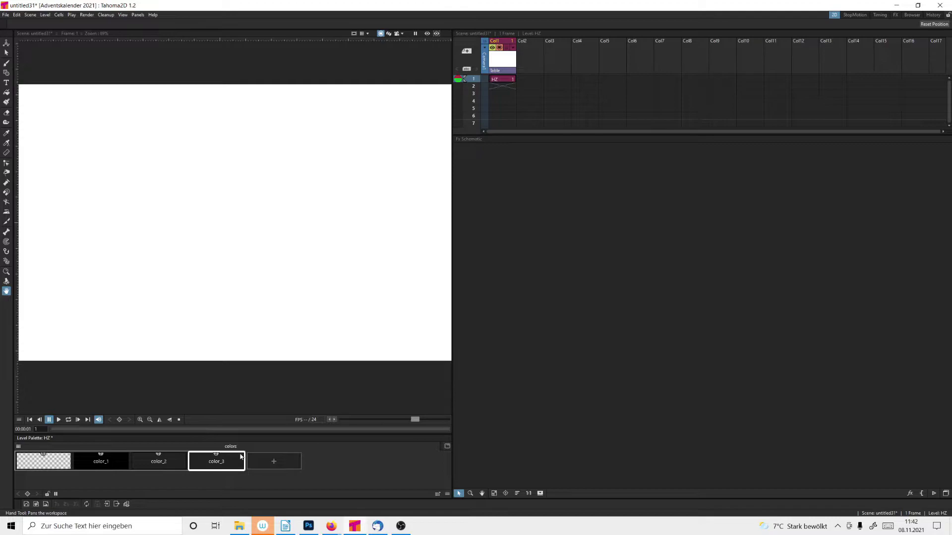
double_click(241, 457)
click(721, 244)
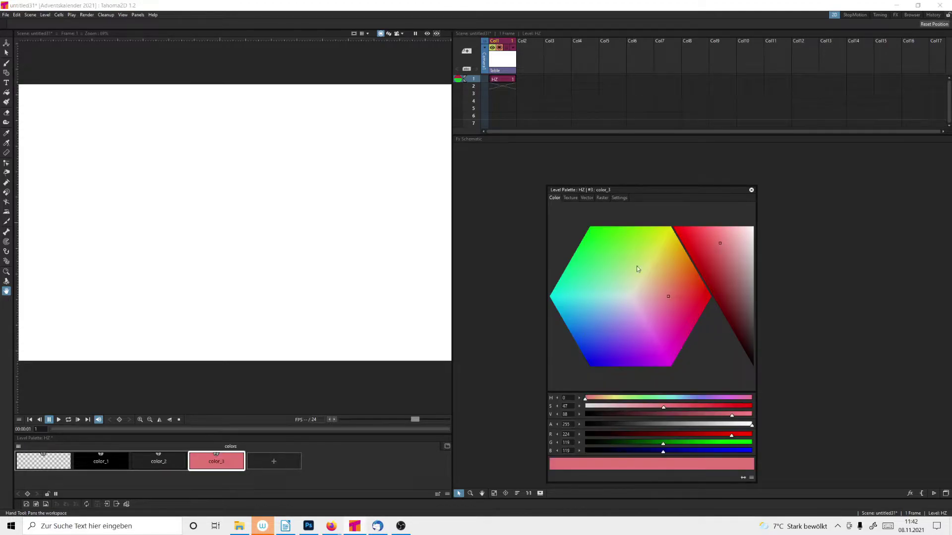
click(647, 280)
click(731, 252)
mouse_move(731, 255)
mouse_down()
mouse_move(731, 244)
mouse_move(733, 262)
mouse_up()
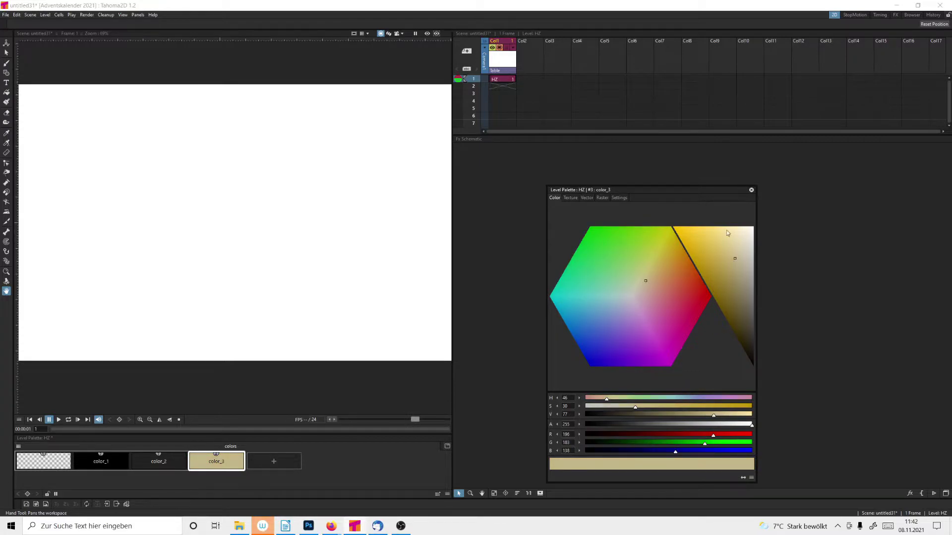
click(751, 190)
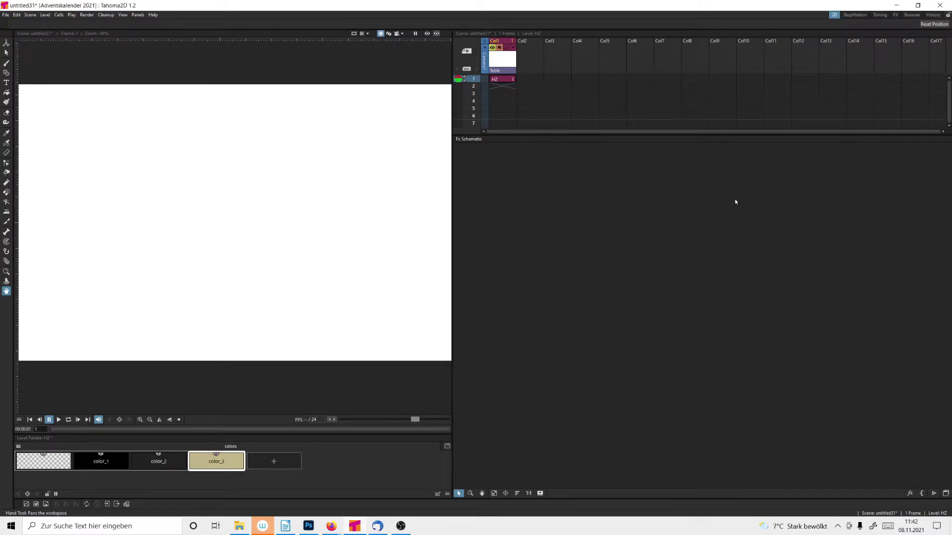
Draw a wide ellipse outlined in color_2 in the upper left of the canvas and fill it with color_3.
click(177, 460)
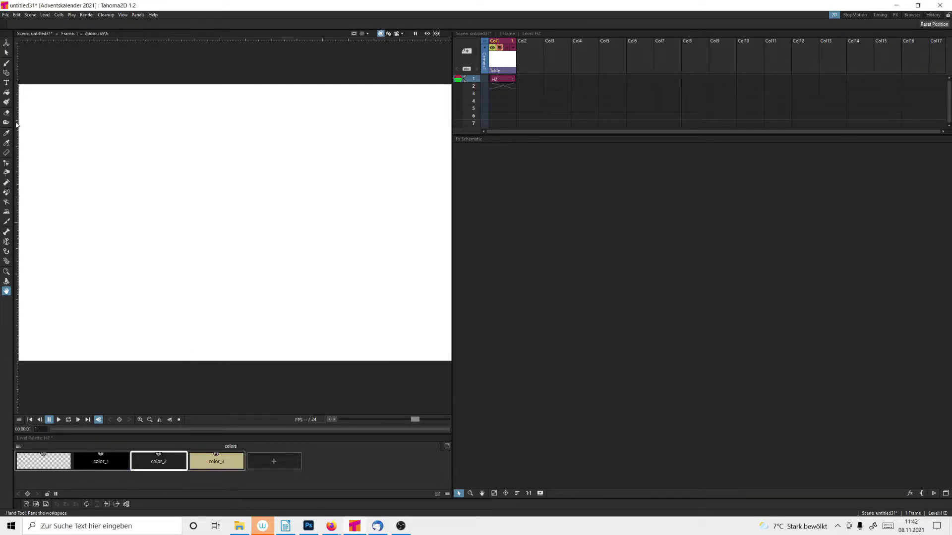
click(7, 72)
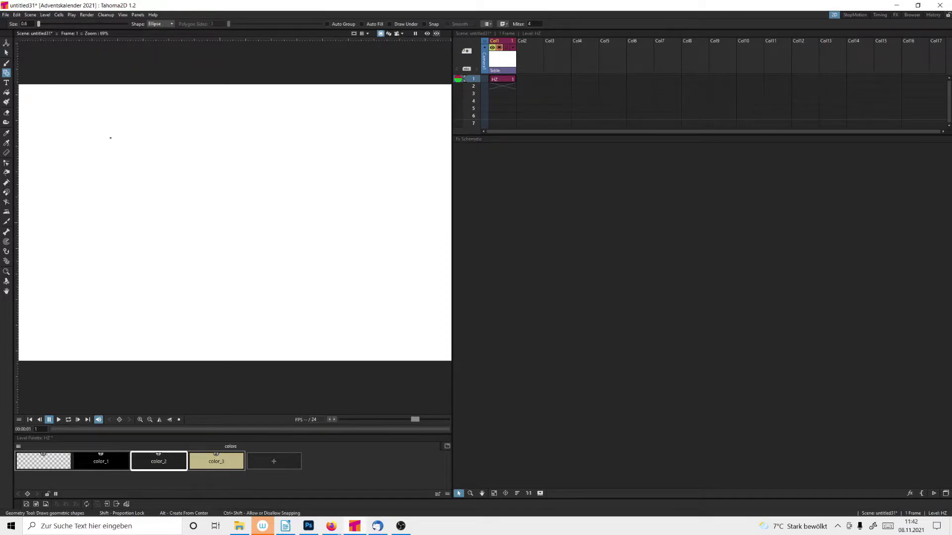
drag(106, 142, 210, 200)
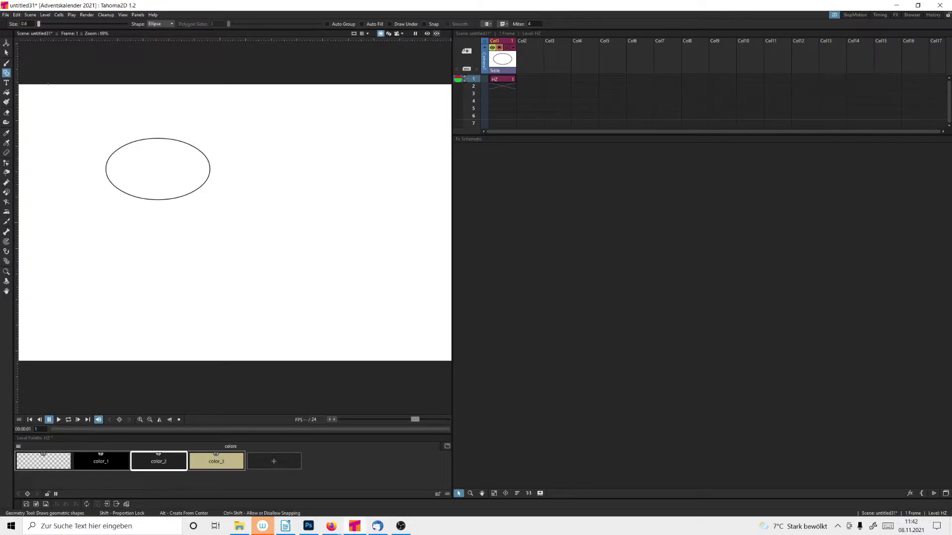
click(6, 93)
click(218, 462)
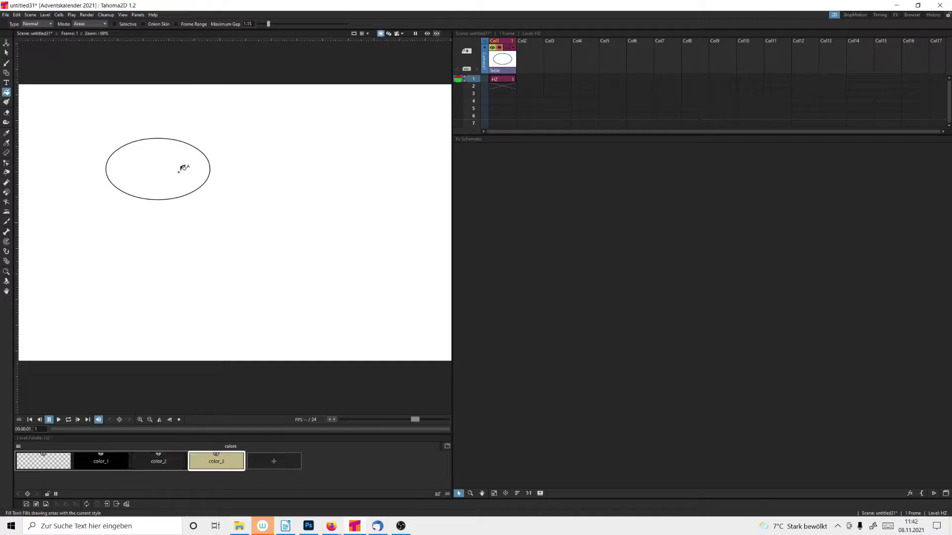
click(163, 158)
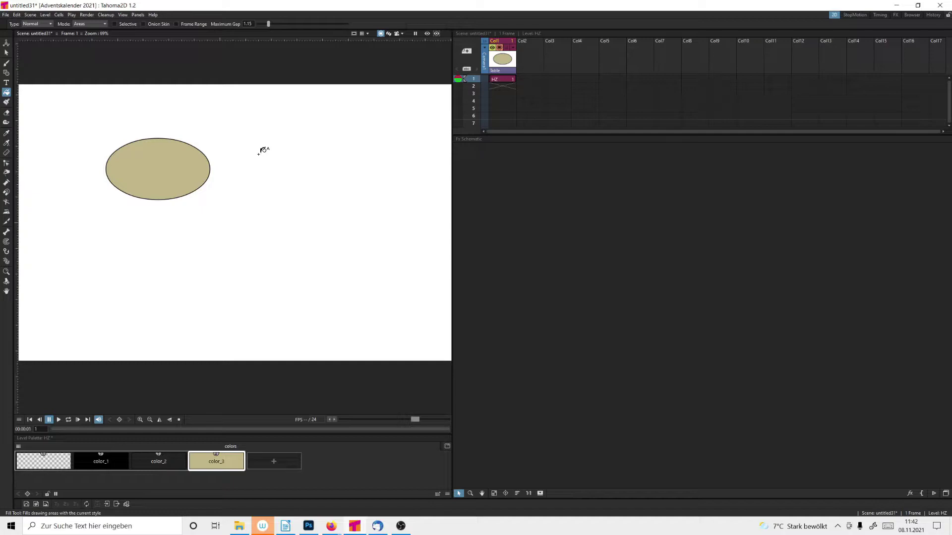
Duplicate the filled ellipse, placing the copy to the right and slightly below the original, and group the copy.
click(6, 53)
click(205, 162)
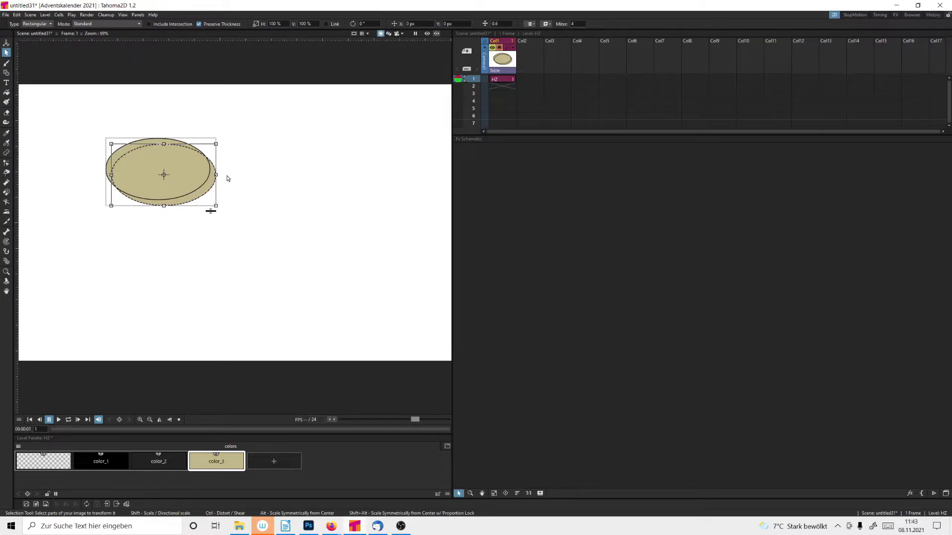
drag(210, 191, 365, 219)
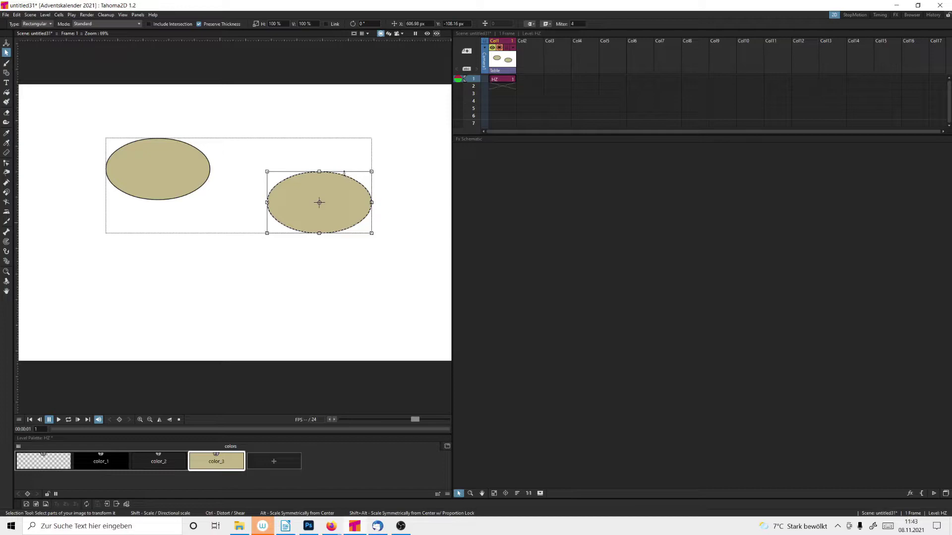
right_click(344, 177)
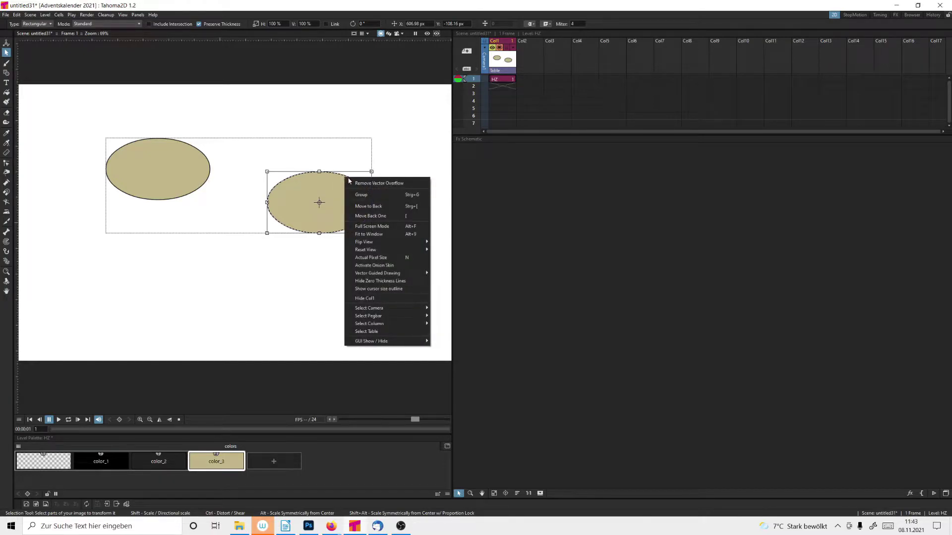
click(369, 196)
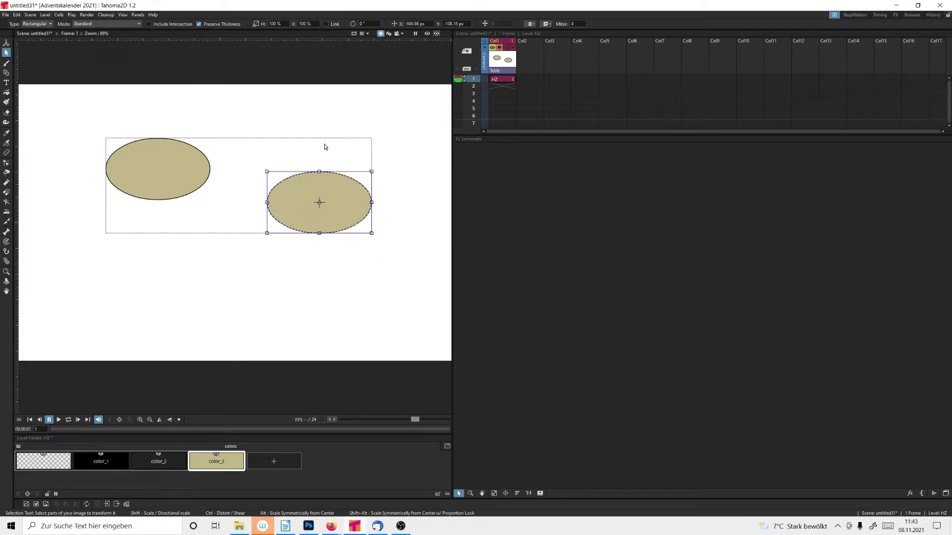
Distort and widen the ellipse copy into a large slanted thigh shape and move it so it overlaps the original ellipse.
click(353, 181)
drag(372, 234, 392, 287)
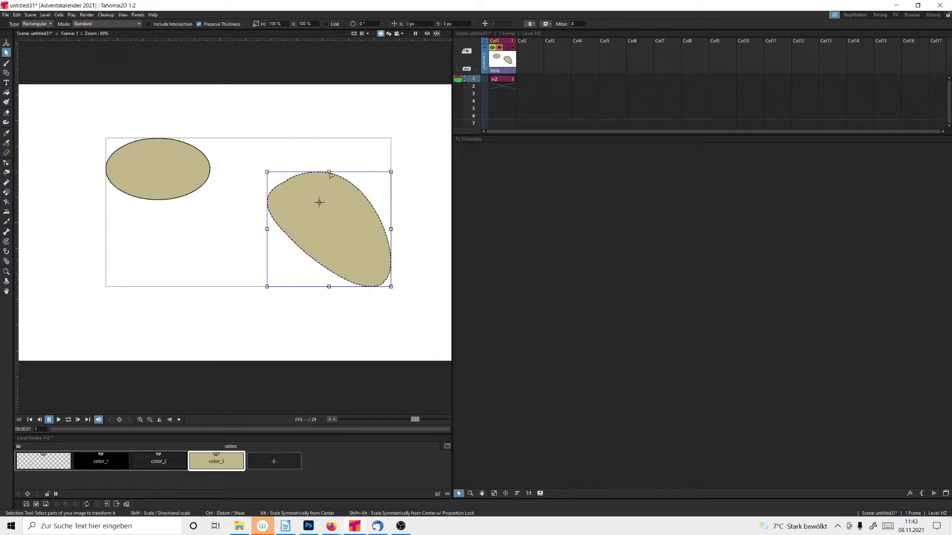
mouse_move(391, 172)
mouse_down()
mouse_move(401, 157)
mouse_move(394, 166)
mouse_up()
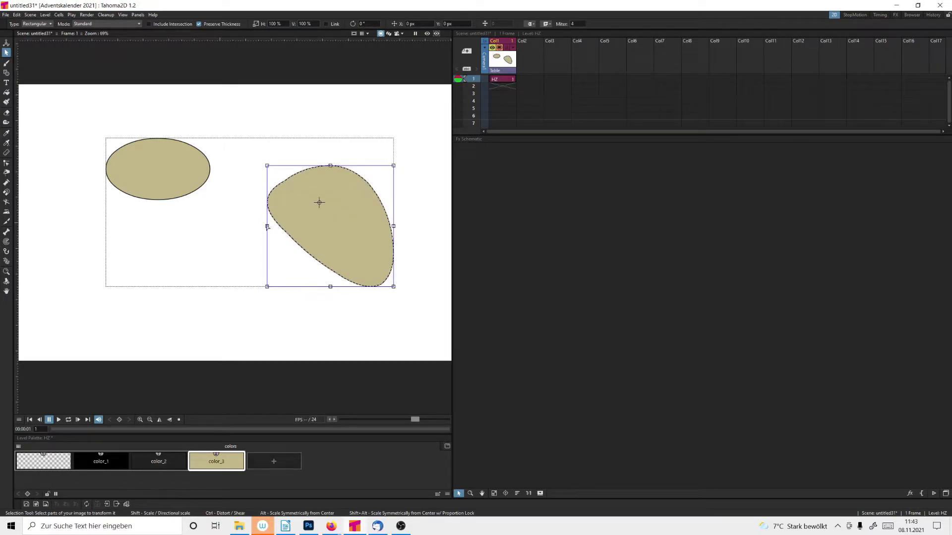
drag(267, 226, 248, 227)
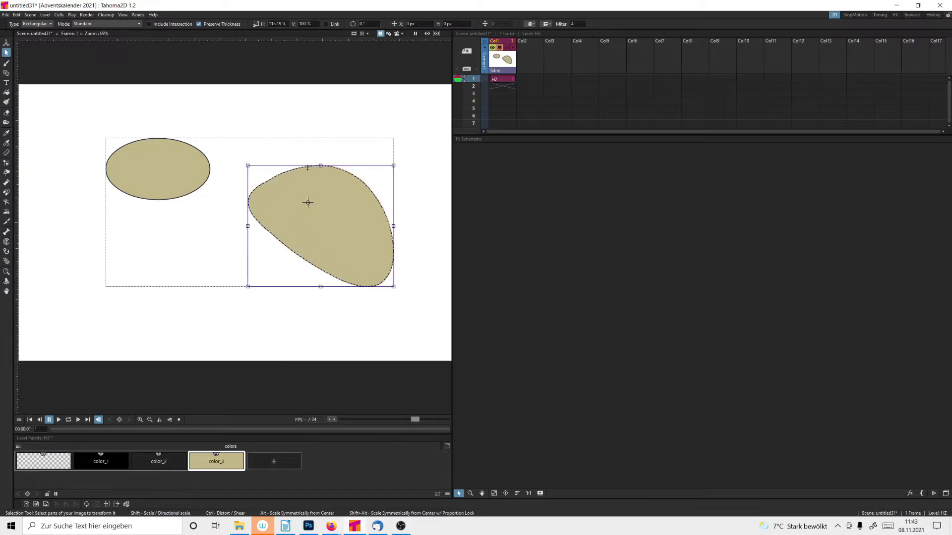
drag(340, 172, 231, 158)
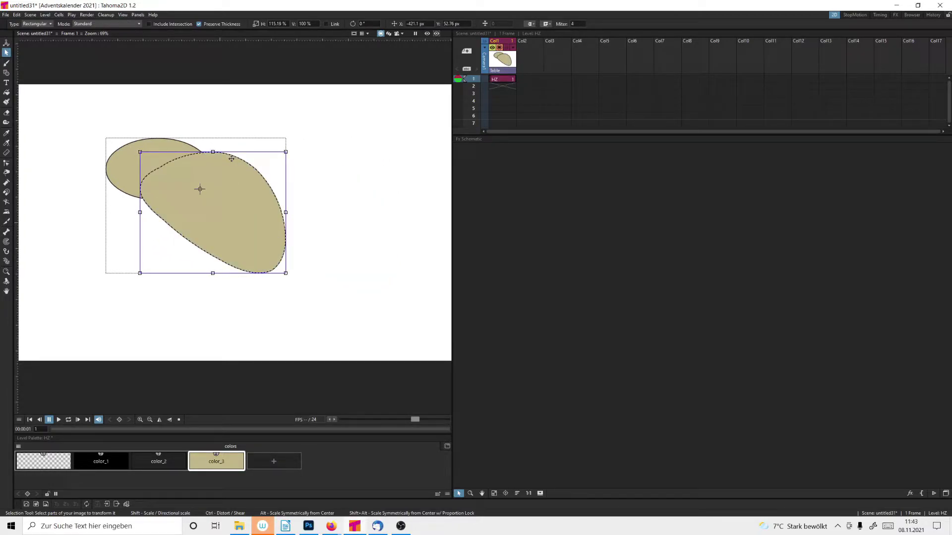
click(310, 121)
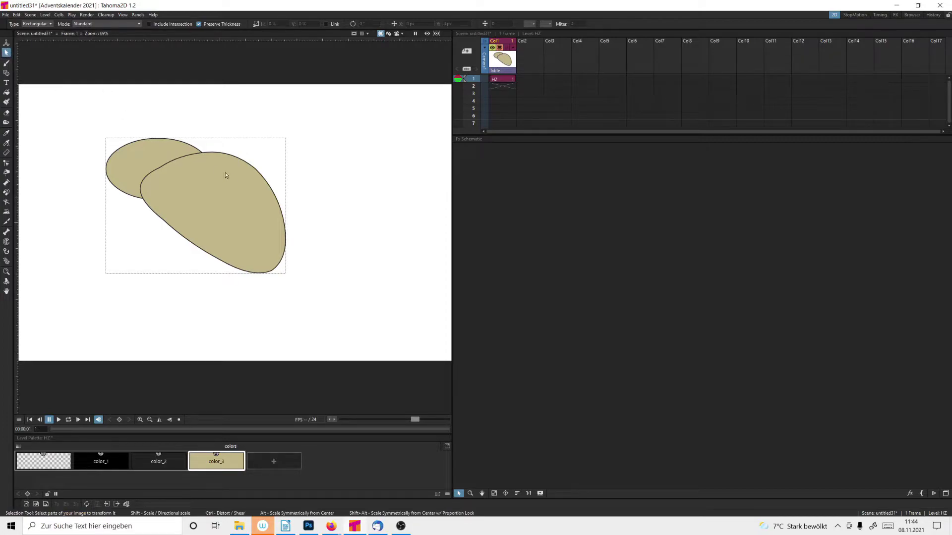
Move the large shape out of the HZ drawing into a new level named IA in frame 1 of the second column.
click(241, 164)
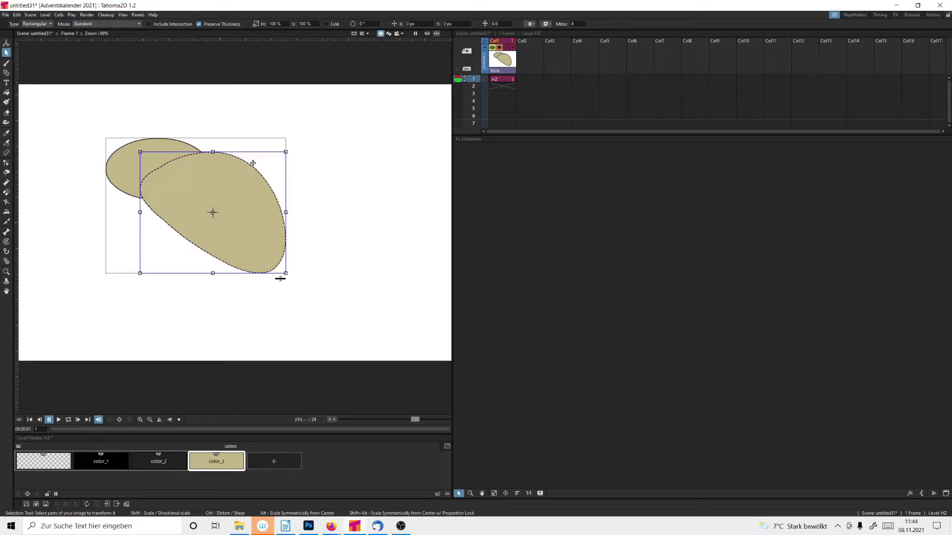
key(Delete)
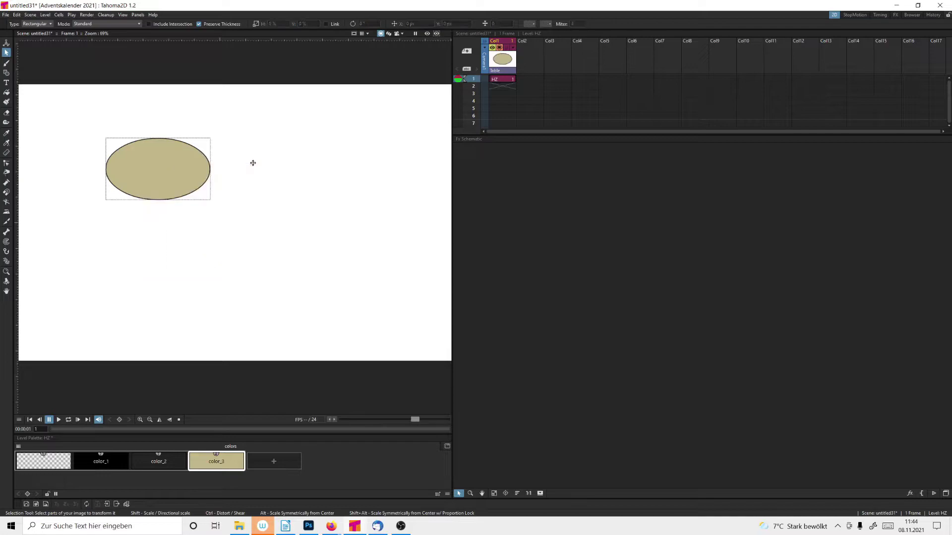
click(528, 83)
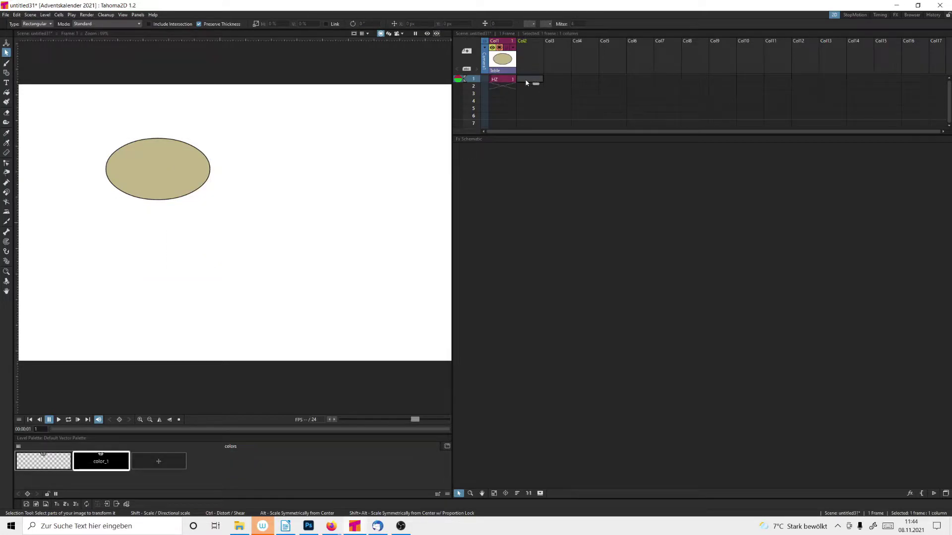
key(ctrl+v)
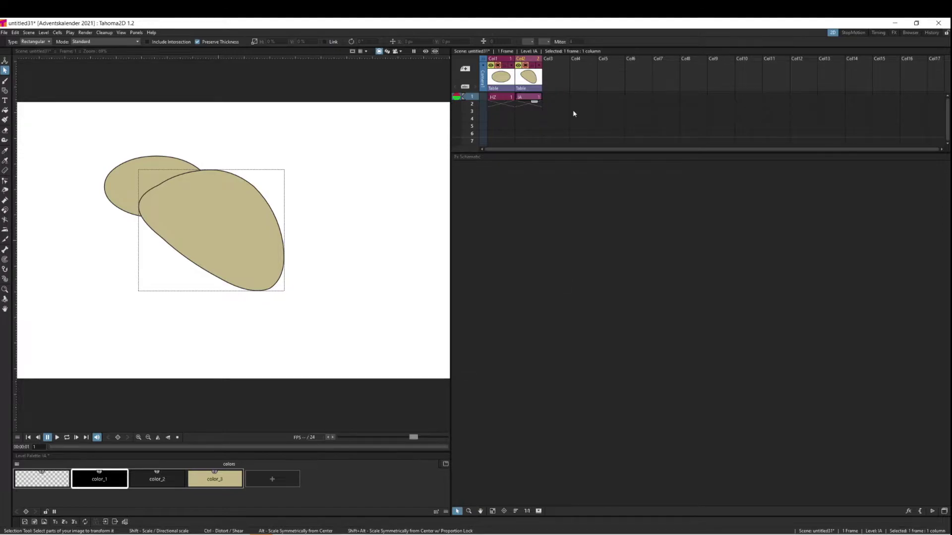
Fit all nodes in the Fx Schematic and show the drawing thumbnails on the column nodes.
click(492, 511)
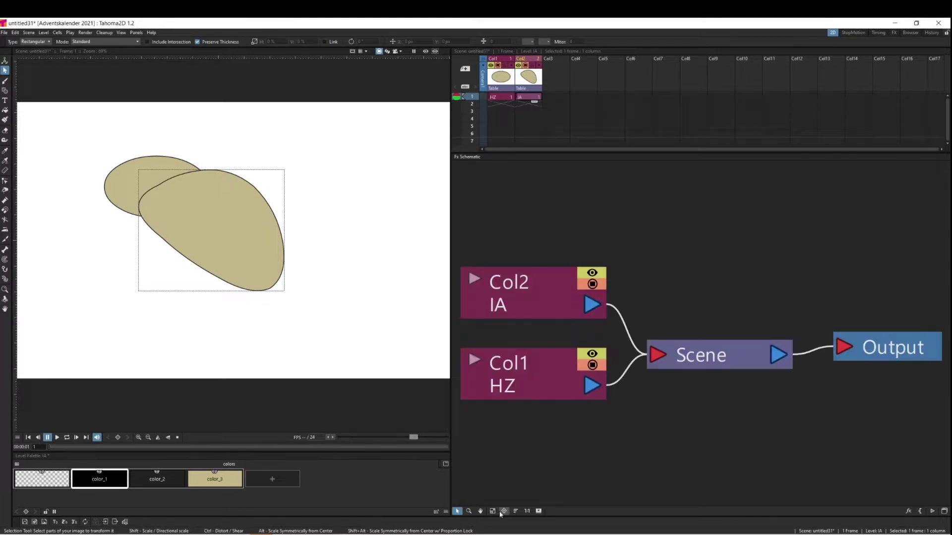
click(469, 511)
drag(586, 436, 580, 460)
click(539, 512)
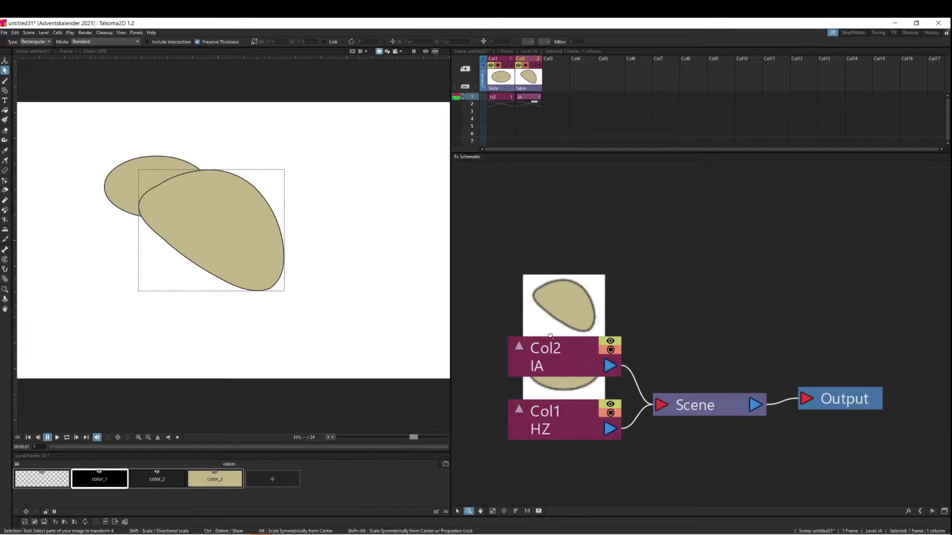
Spread the schematic nodes apart, with the IA node well above the HZ node and Scene and Output further right.
click(457, 511)
drag(534, 325, 529, 248)
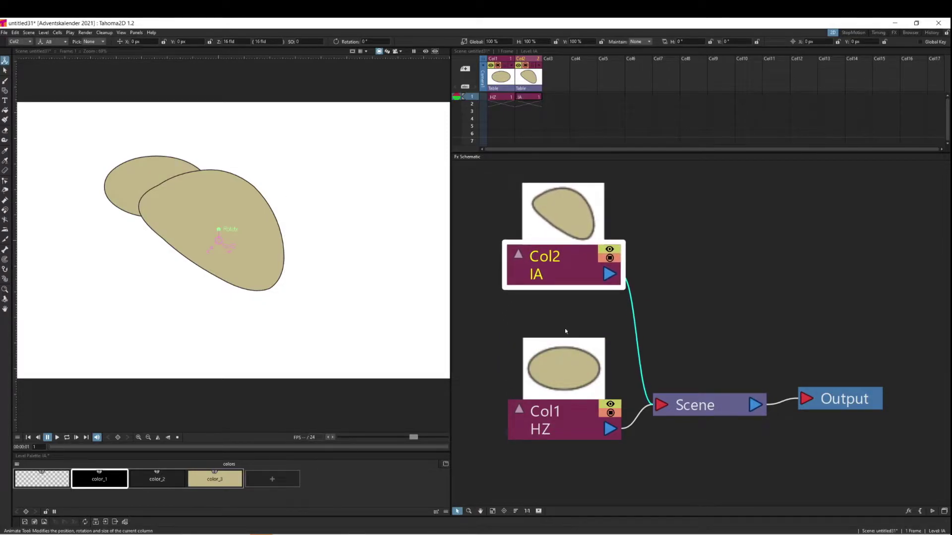
drag(565, 218, 555, 229)
drag(840, 394, 869, 386)
drag(714, 399, 740, 373)
drag(559, 234, 552, 237)
drag(561, 369, 539, 368)
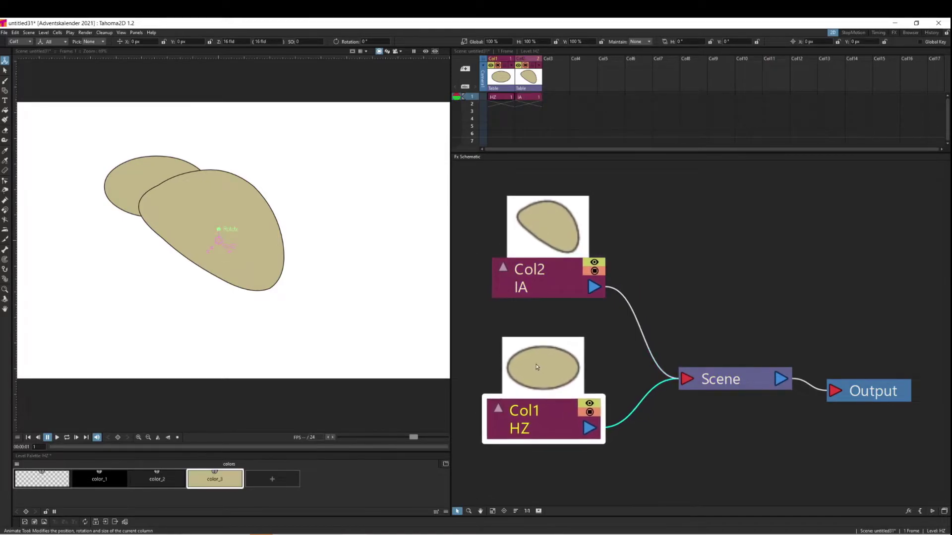
Move the Output and Scene nodes farther from the column nodes and raise the IA node to open up space.
click(469, 511)
drag(545, 412, 542, 436)
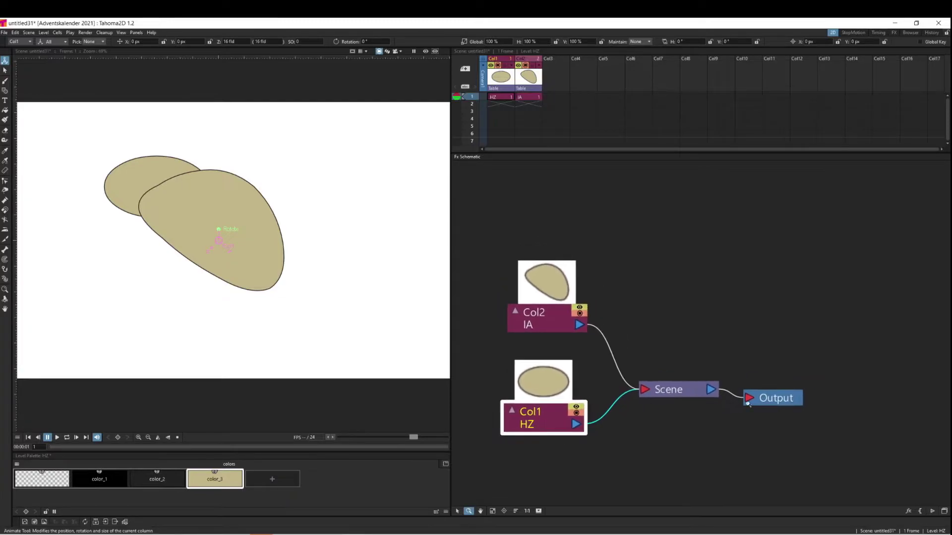
click(456, 512)
drag(773, 398, 883, 372)
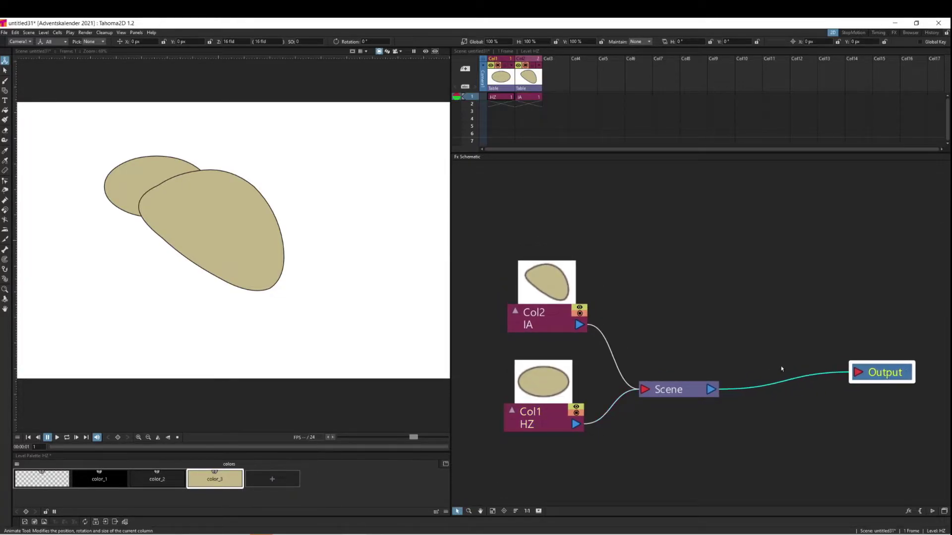
drag(679, 390, 760, 343)
drag(542, 286, 519, 226)
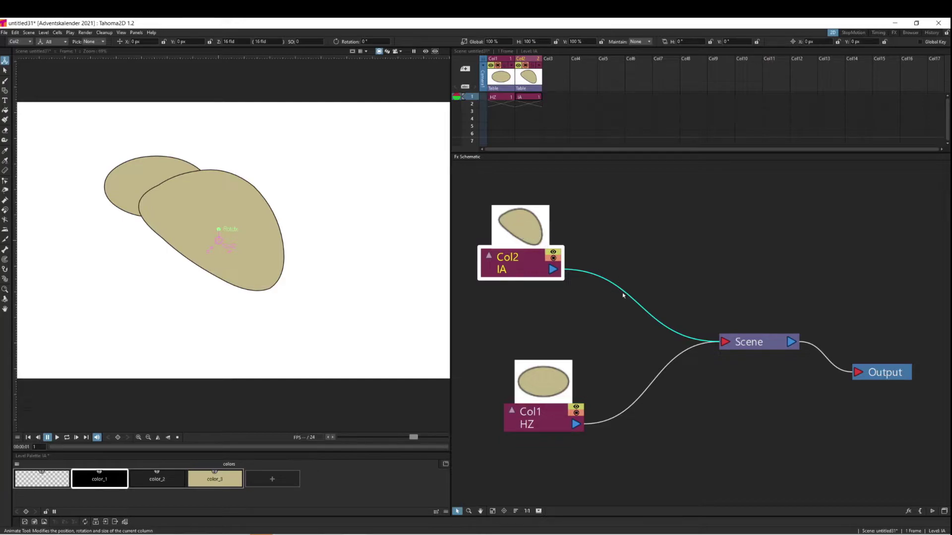
drag(531, 232, 516, 217)
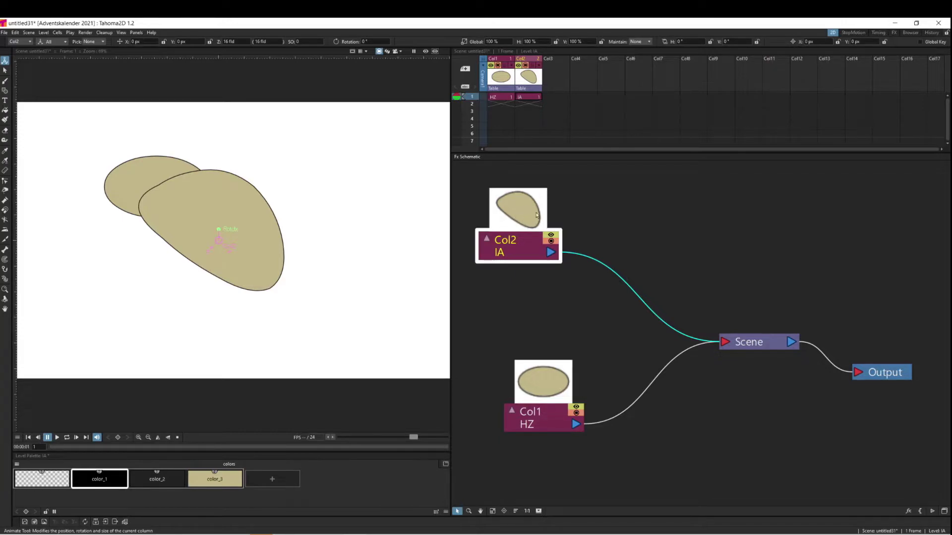
Shift the Scene and Output nodes slightly further right and line up the HZ node beneath the IA node.
click(888, 374)
click(756, 342)
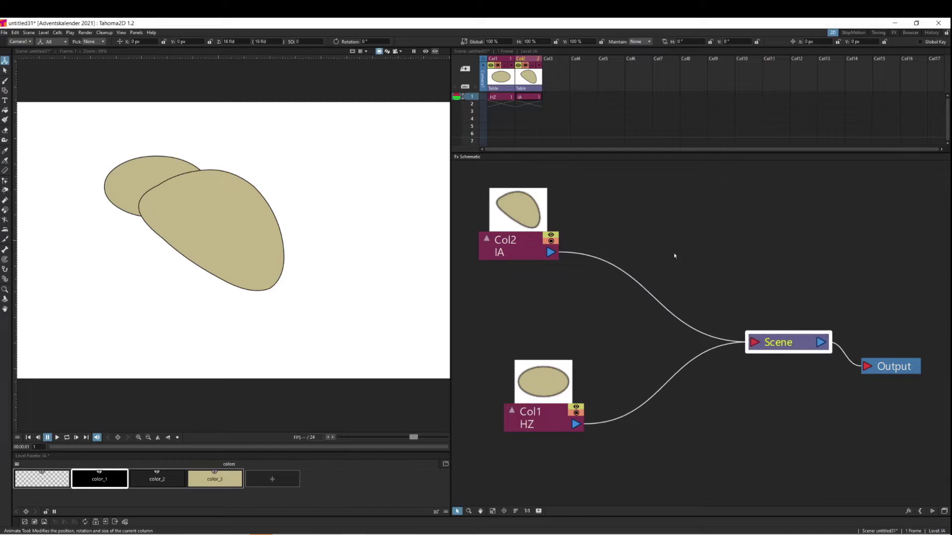
drag(555, 387, 531, 394)
drag(514, 225, 514, 220)
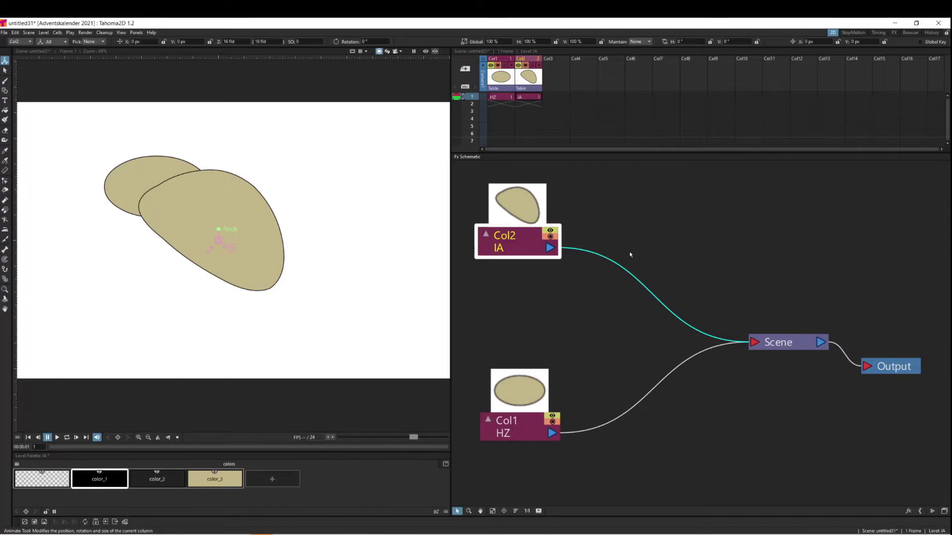
Insert a Palette Filter effect from the Tahoma2D_Level category between the IA column node and Scene, placing it beside the IA node.
right_click(596, 259)
click(588, 253)
right_click(529, 243)
mouse_move(570, 245)
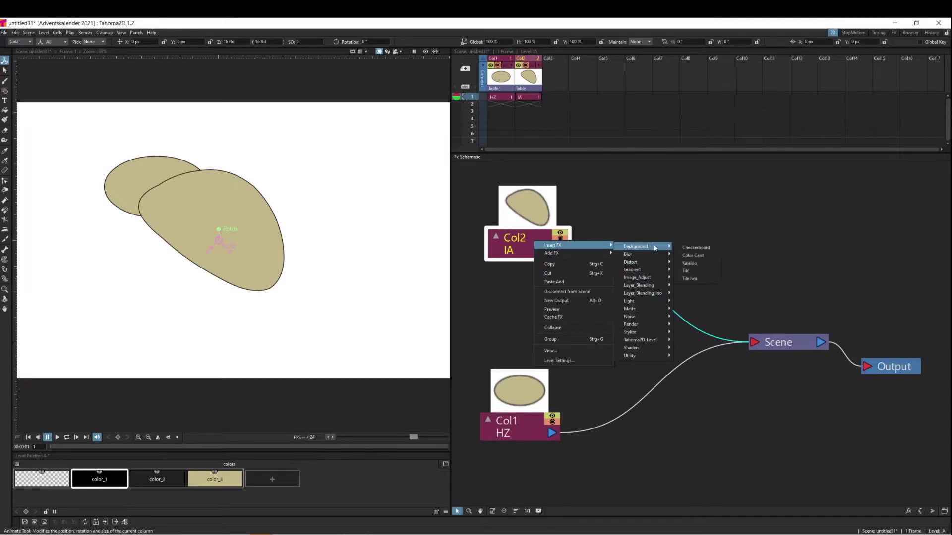
mouse_move(659, 340)
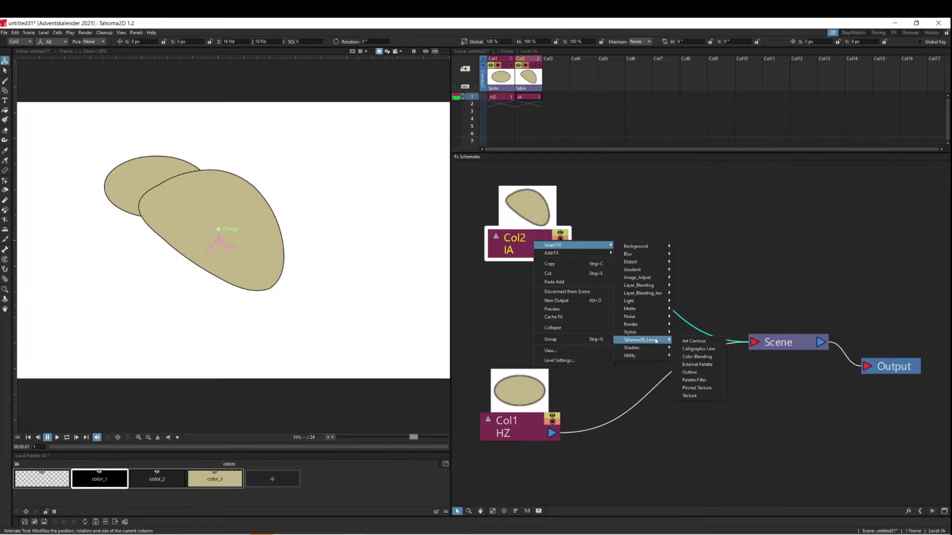
click(703, 380)
drag(650, 252, 643, 254)
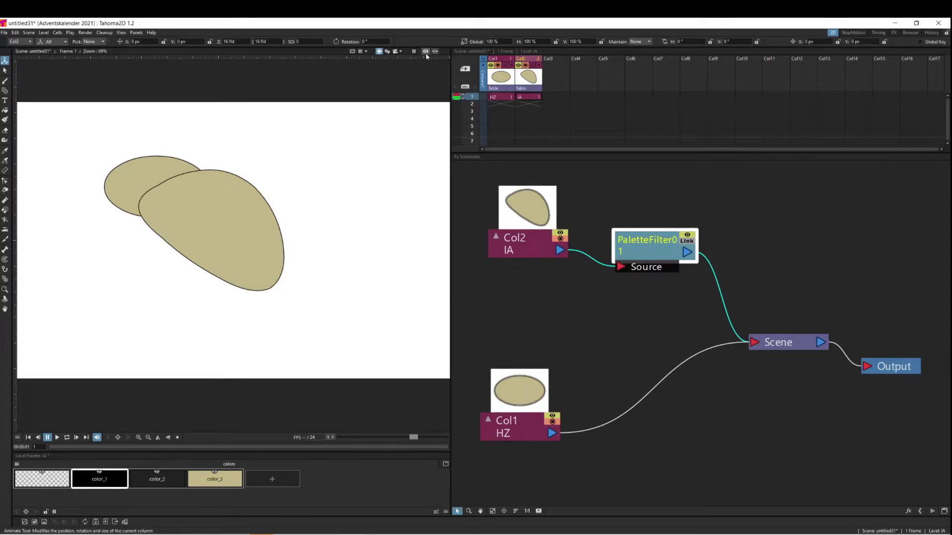
Turn on the viewer preview and set the IA column's Palette Filter to delete colour index 2.
click(425, 51)
mouse_move(673, 228)
mouse_down()
mouse_move(683, 218)
mouse_move(674, 227)
mouse_up()
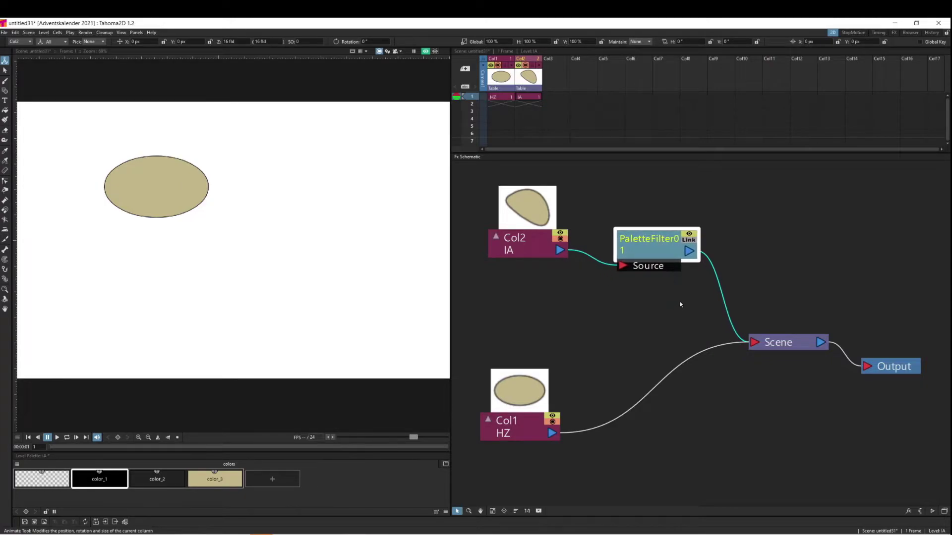
double_click(666, 247)
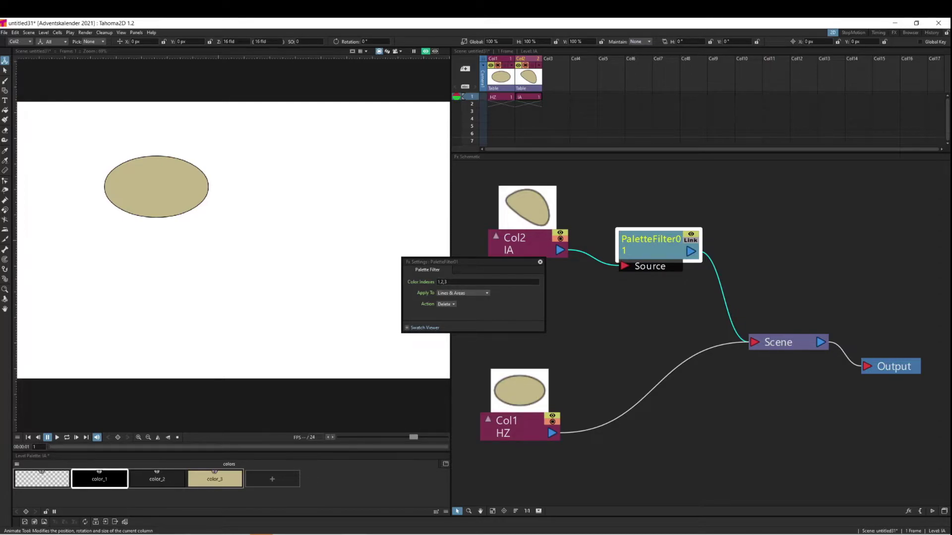
click(448, 304)
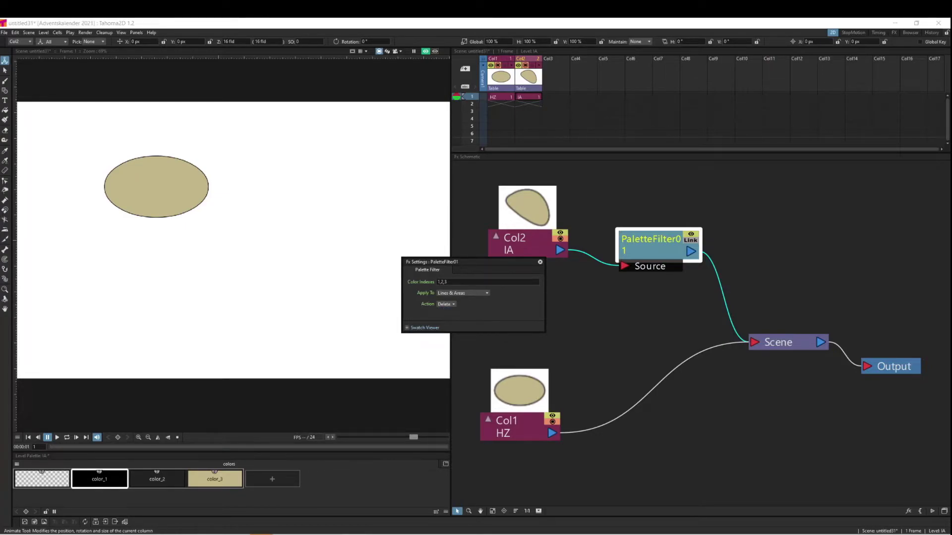
click(466, 281)
text(2)
key(Return)
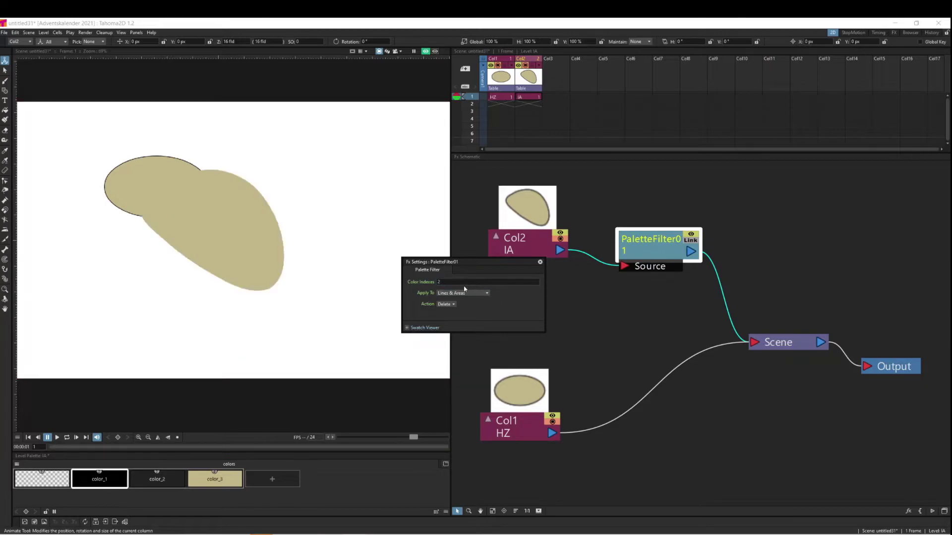
click(540, 262)
Add a second Palette Filter from the Tahoma2D_Level category to the IA column, placing it below the first and linking it to Scene.
drag(524, 216, 519, 211)
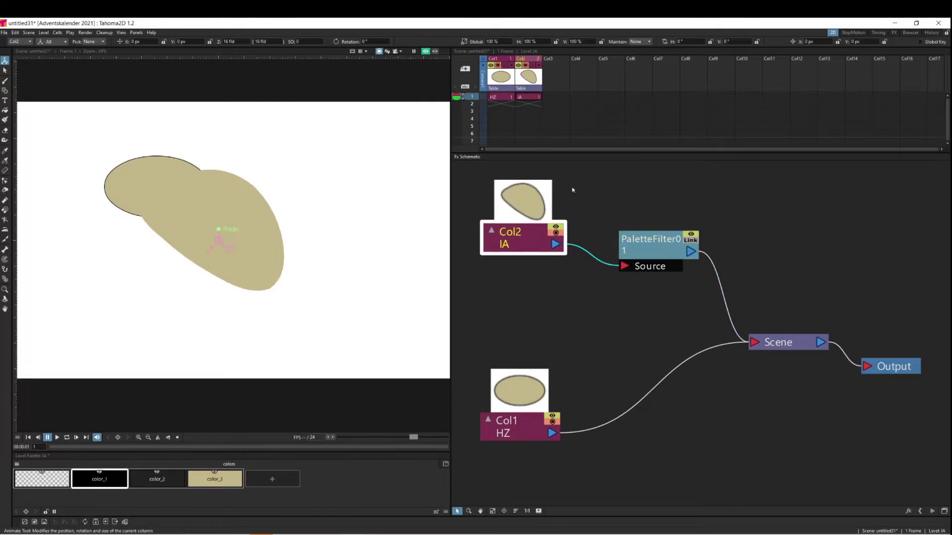
right_click(509, 207)
mouse_move(528, 220)
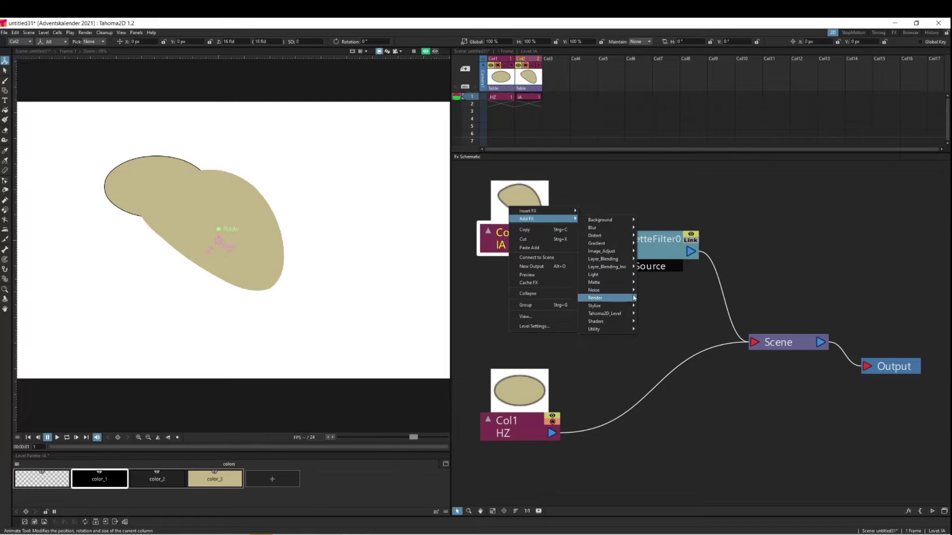
mouse_move(616, 316)
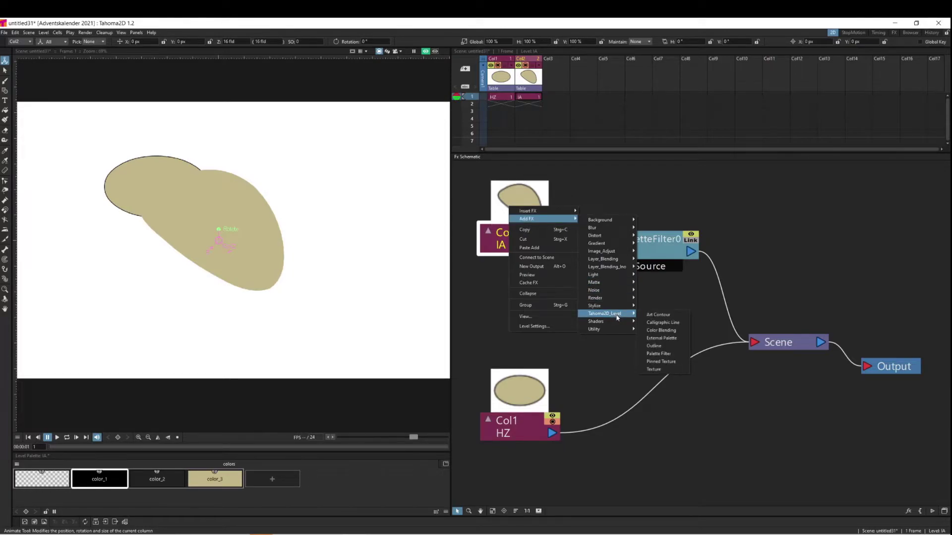
click(664, 355)
drag(657, 168, 638, 318)
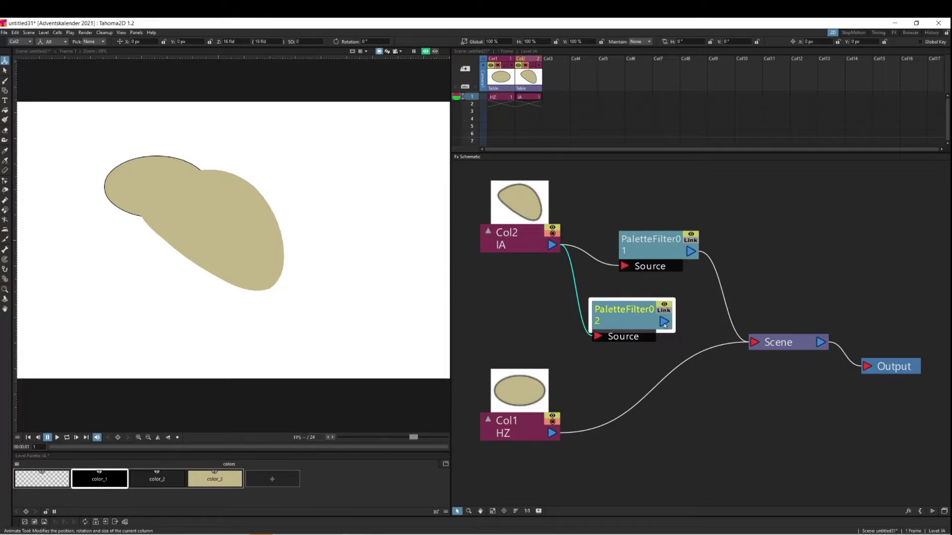
drag(664, 323, 761, 342)
drag(626, 313, 637, 311)
Set the second Palette Filter's action to Keep with colour index 2, matching color_2 in the level palette.
double_click(632, 322)
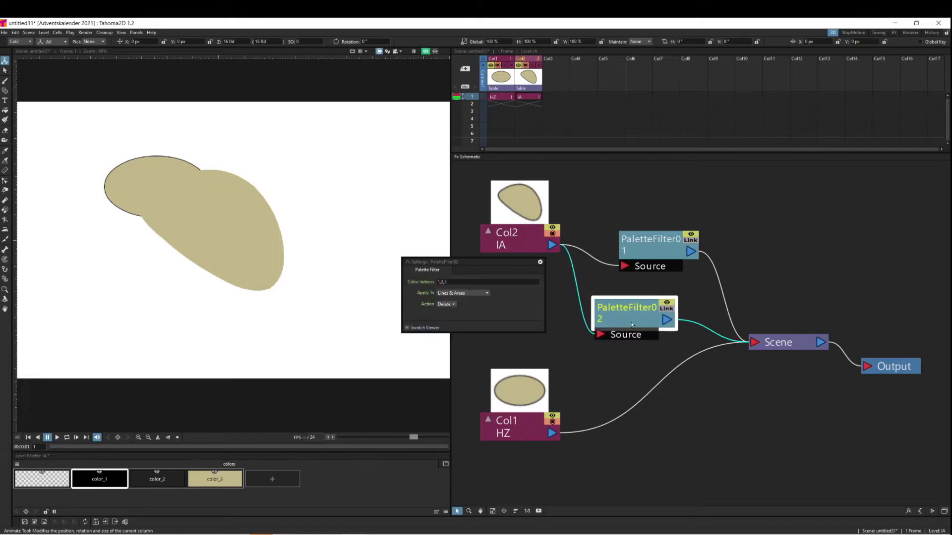
click(447, 304)
click(446, 312)
drag(437, 281, 448, 282)
text(2)
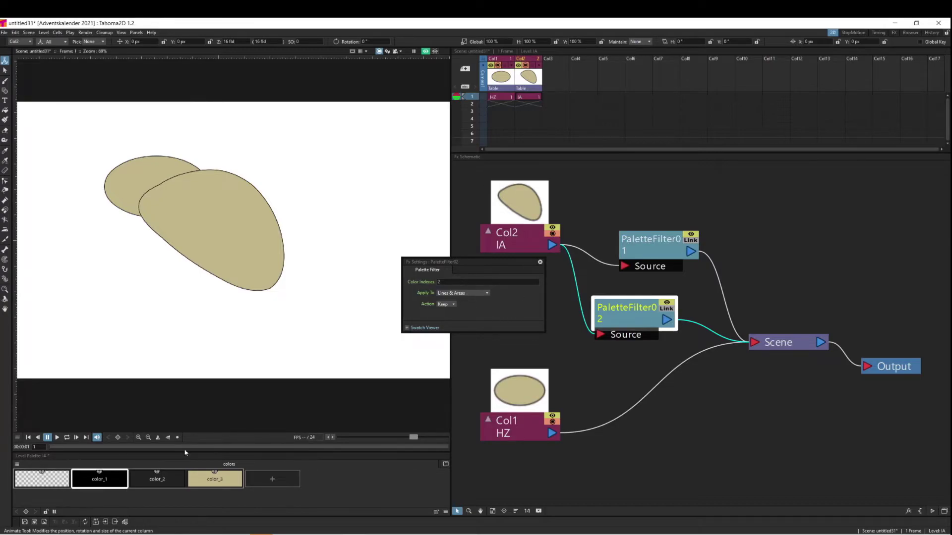
click(165, 481)
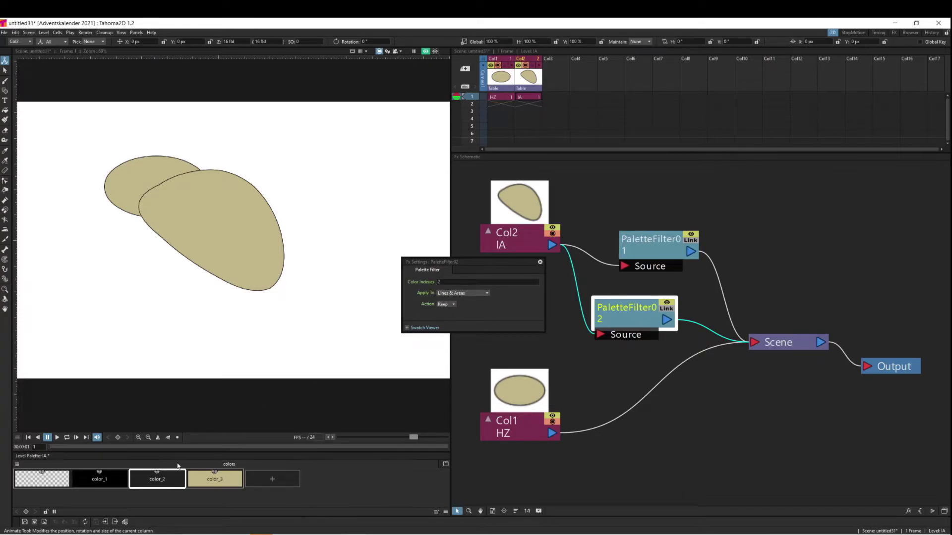
click(540, 263)
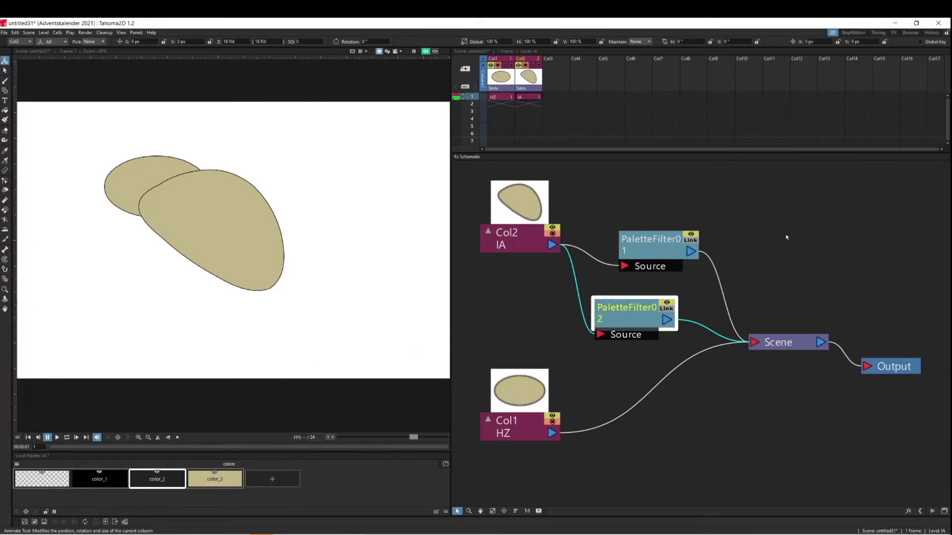
Disconnect the first Palette Filter from Scene to preview only the second filter's contribution, and reconnect it to Scene.
drag(655, 246, 648, 233)
click(718, 276)
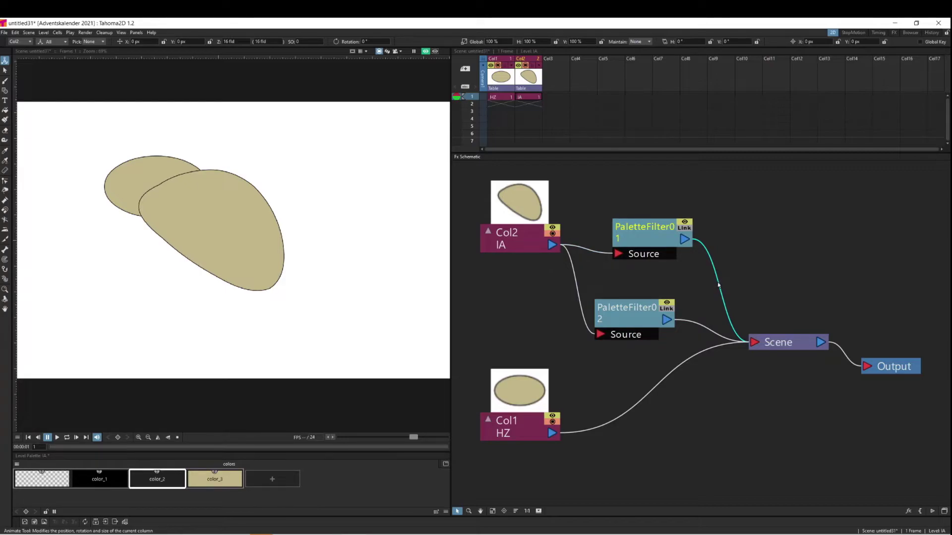
key(Delete)
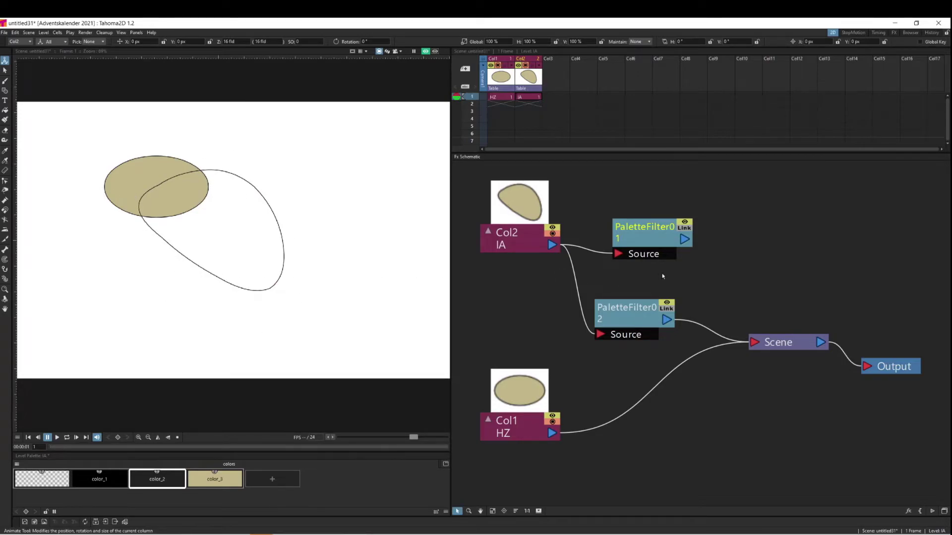
mouse_move(654, 237)
mouse_down()
mouse_move(642, 237)
mouse_move(729, 308)
mouse_move(757, 350)
mouse_up()
drag(645, 233, 652, 230)
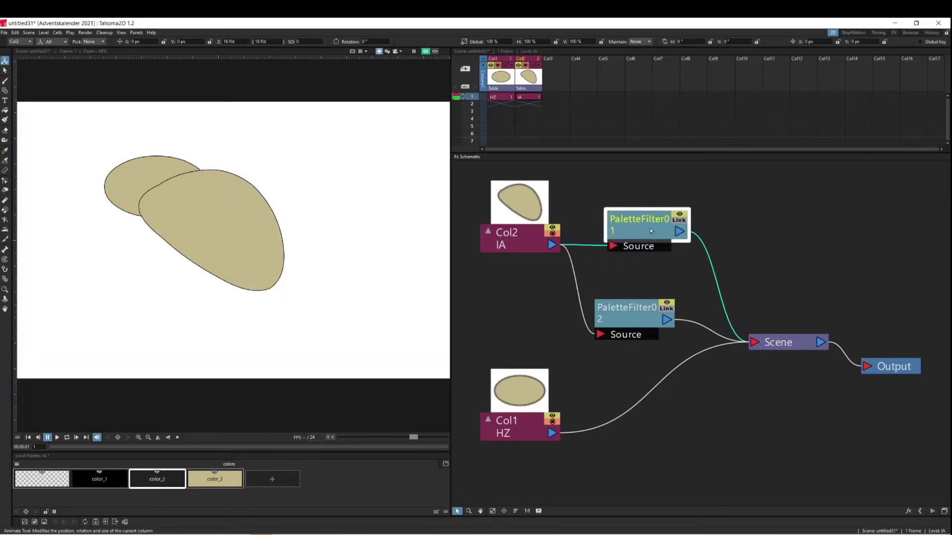
Shift the Output and Scene nodes slightly up and right, and line up the two Palette Filter nodes beneath each other.
drag(638, 320, 638, 321)
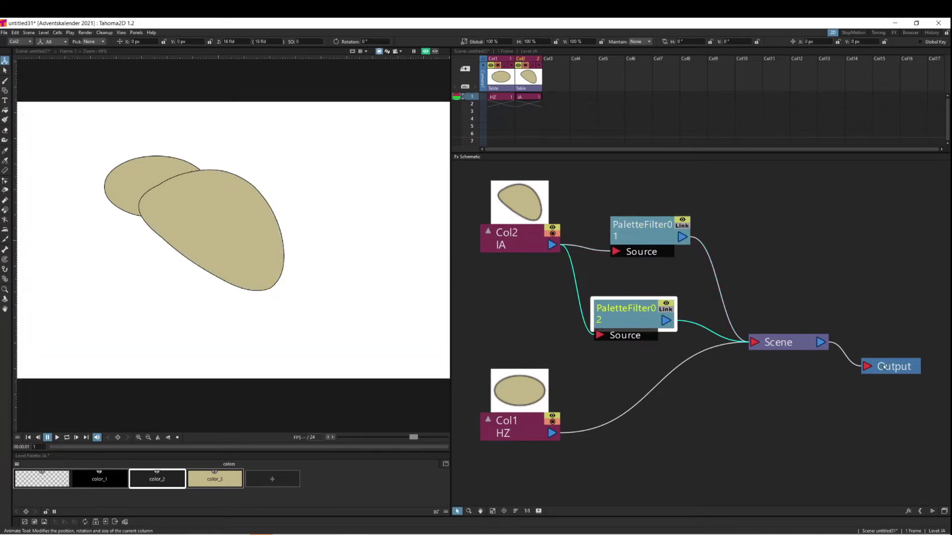
drag(892, 368, 906, 360)
drag(794, 345, 803, 336)
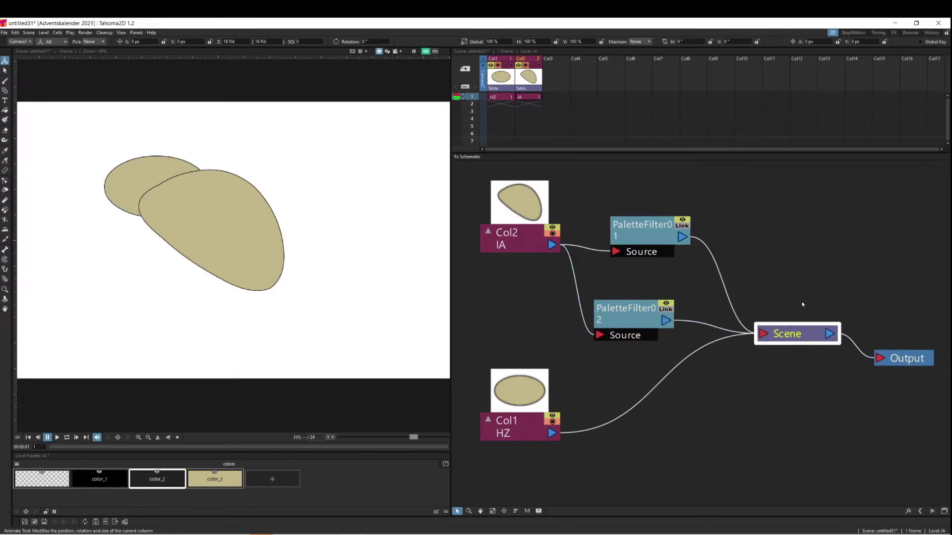
drag(647, 245, 632, 243)
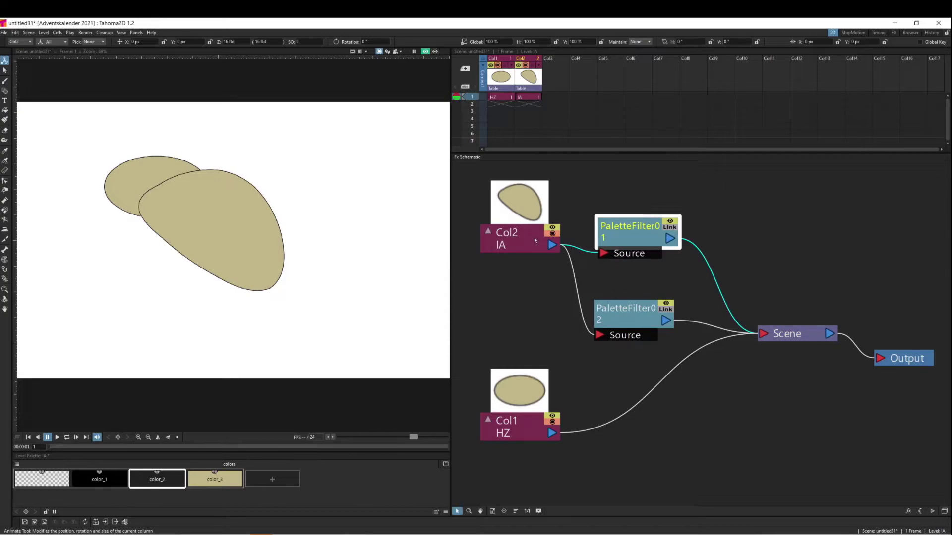
drag(633, 237, 638, 236)
drag(649, 337, 647, 343)
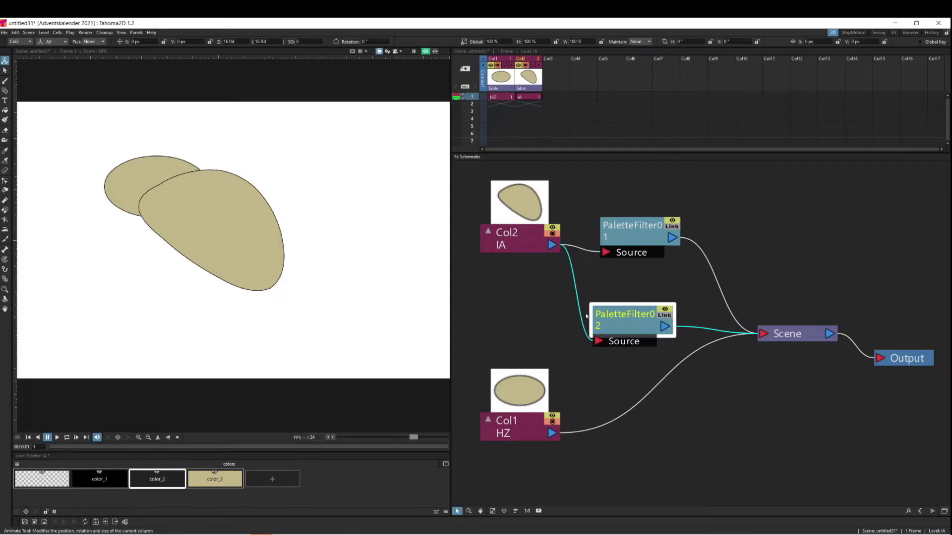
drag(632, 328, 633, 328)
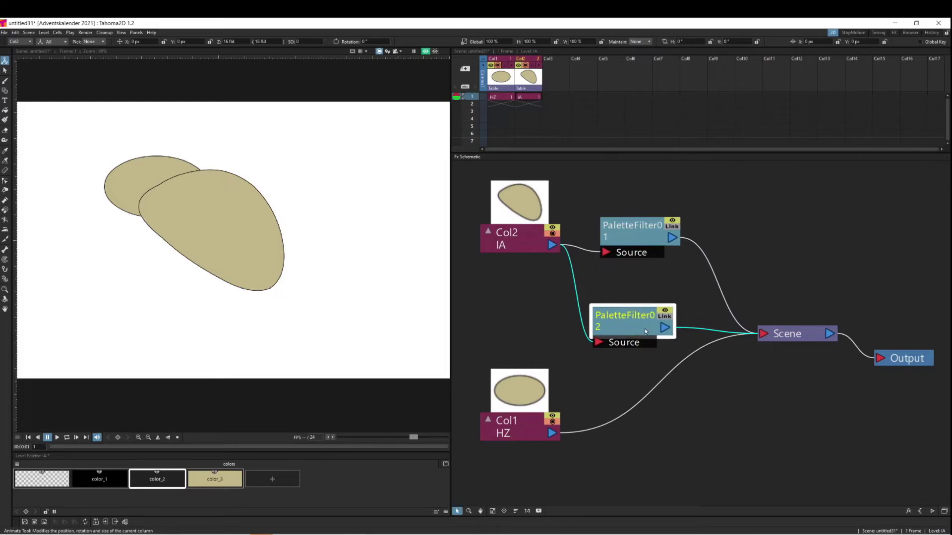
Try swapping the filter actions, with PaletteFilter02 on Delete and PaletteFilter01 on Keep, and examine the IA outline up close.
double_click(646, 327)
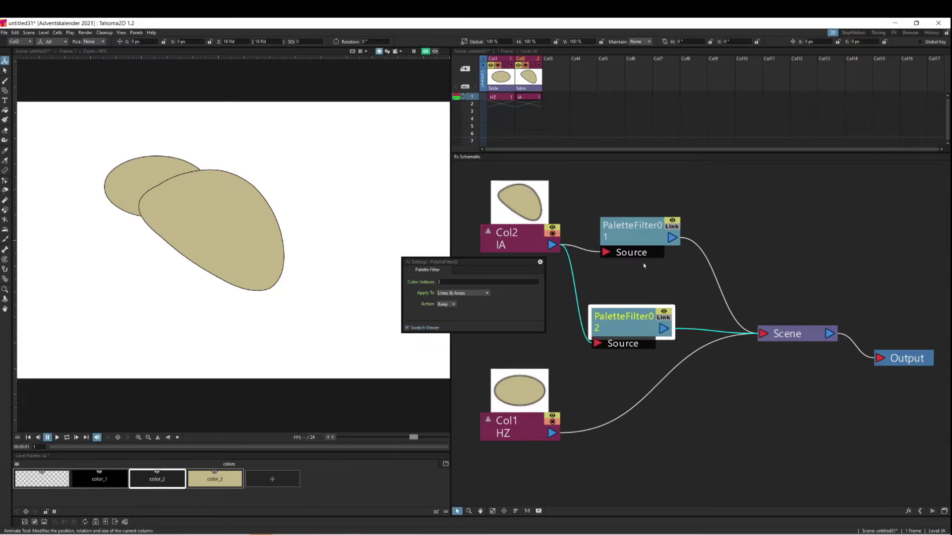
click(447, 304)
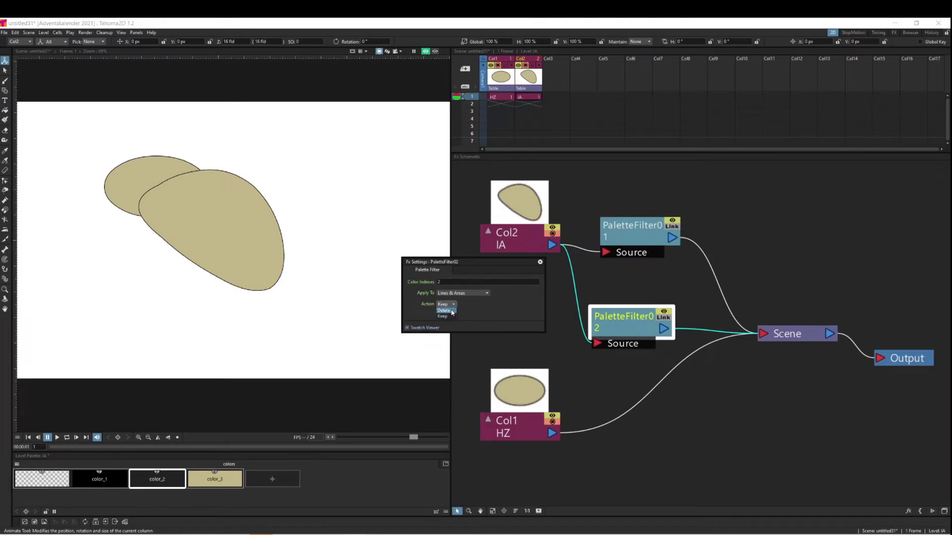
click(444, 311)
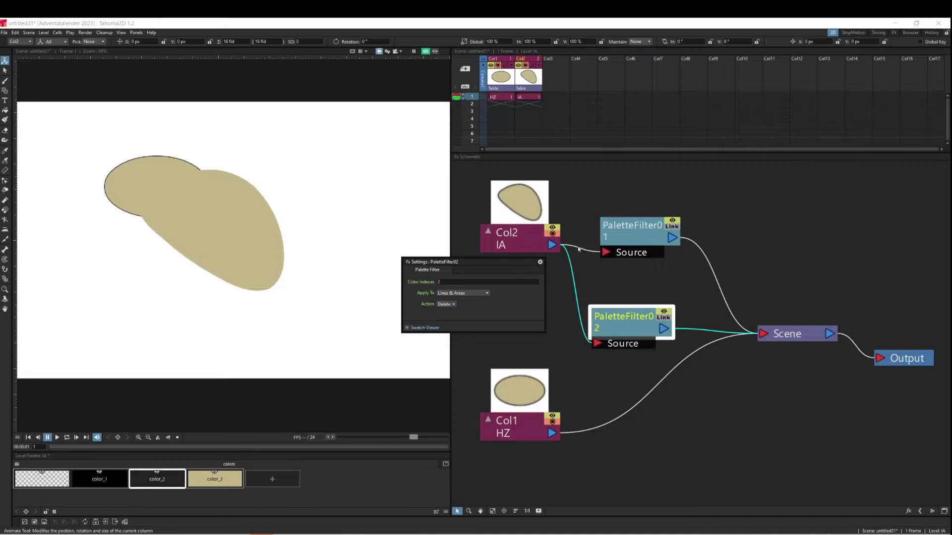
click(650, 241)
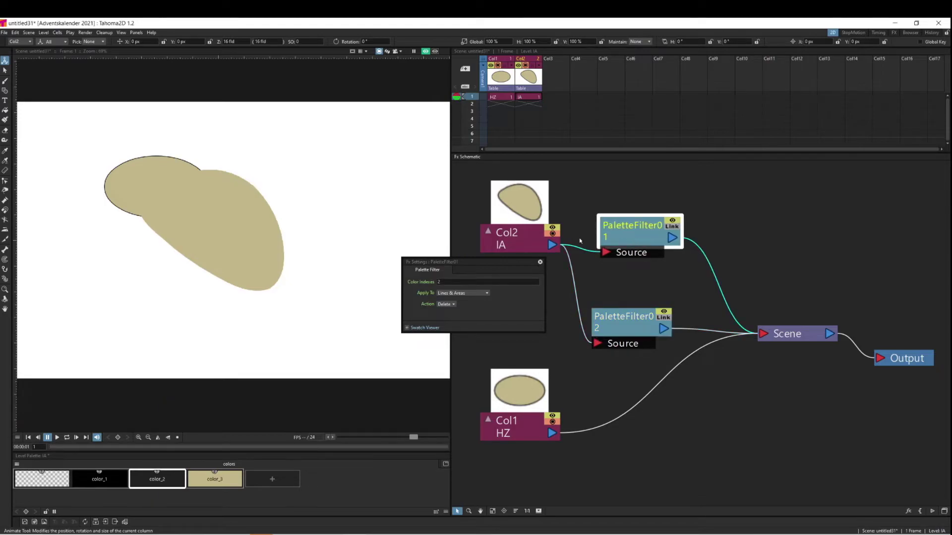
click(446, 304)
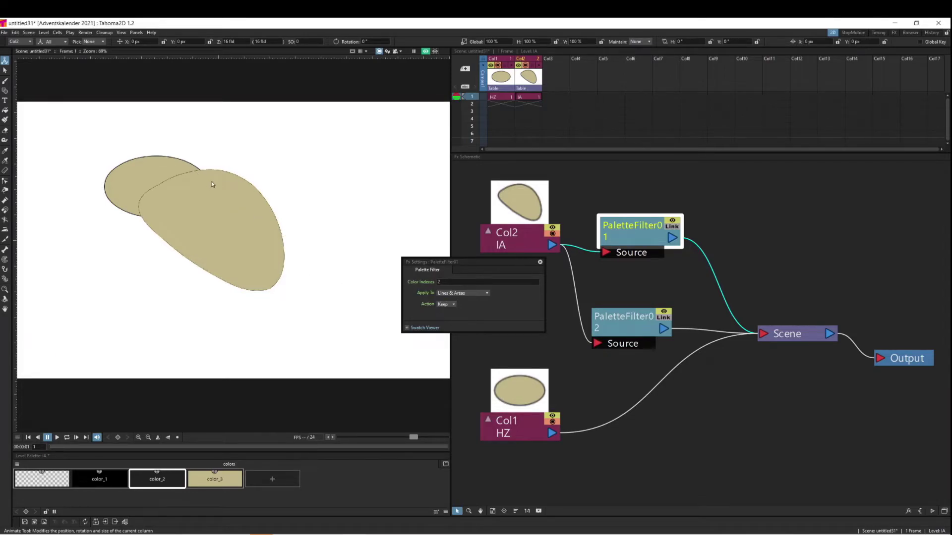
scroll(201, 193, up, 5)
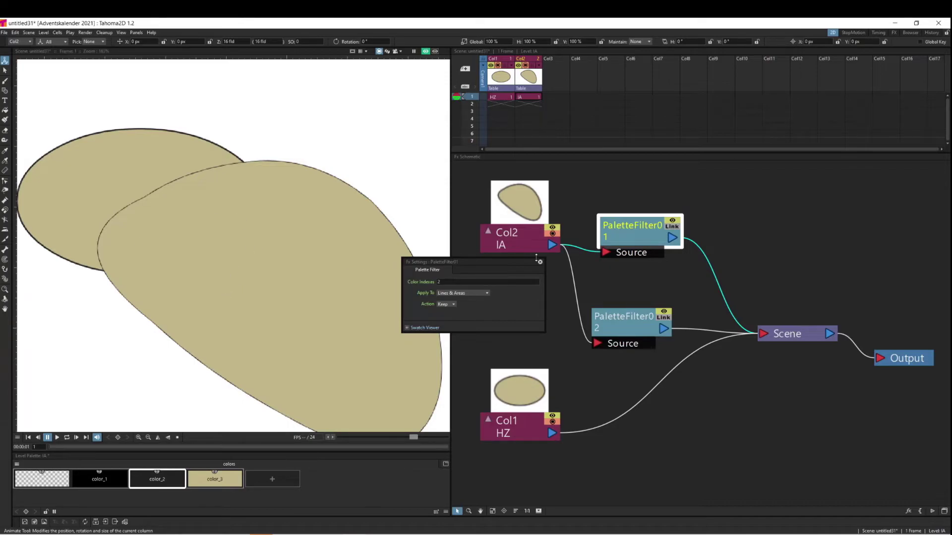
Move Scene closer to Output and raise PaletteFilter01 to widen the gap above PaletteFilter02.
mouse_move(636, 231)
mouse_down()
mouse_move(645, 227)
mouse_move(630, 232)
mouse_up()
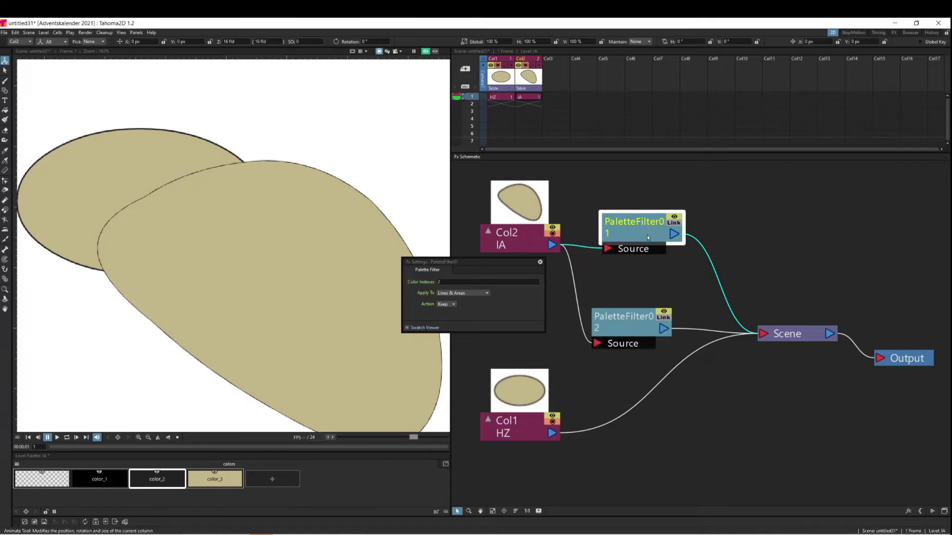
drag(650, 234, 642, 232)
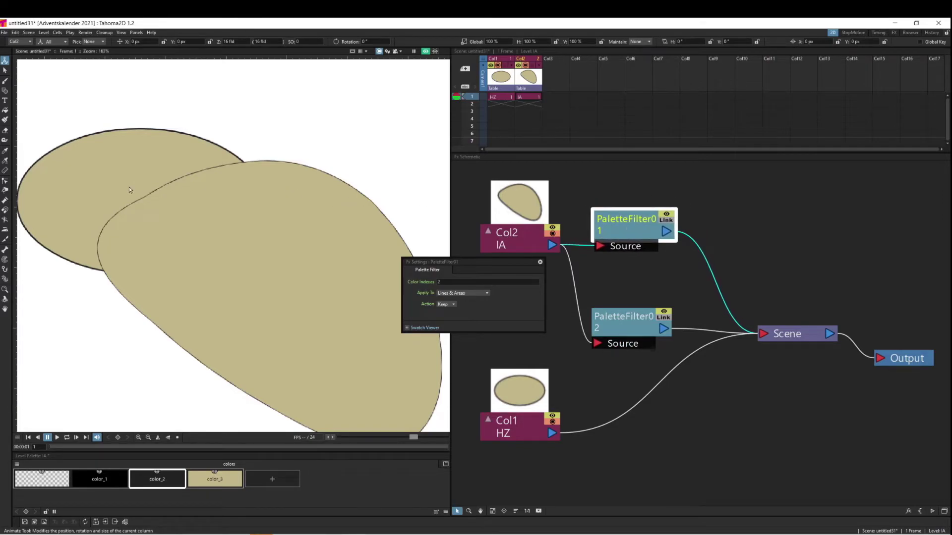
drag(640, 233, 639, 234)
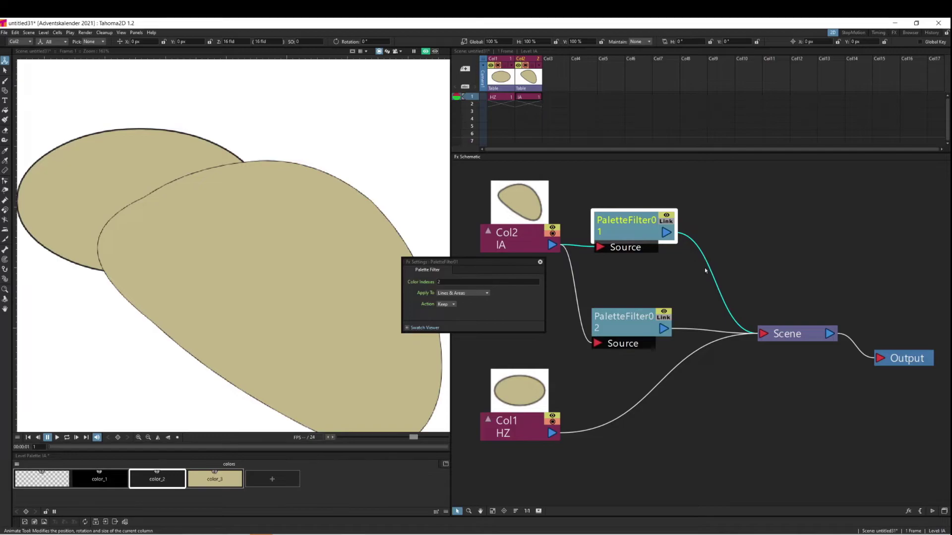
drag(652, 233, 674, 239)
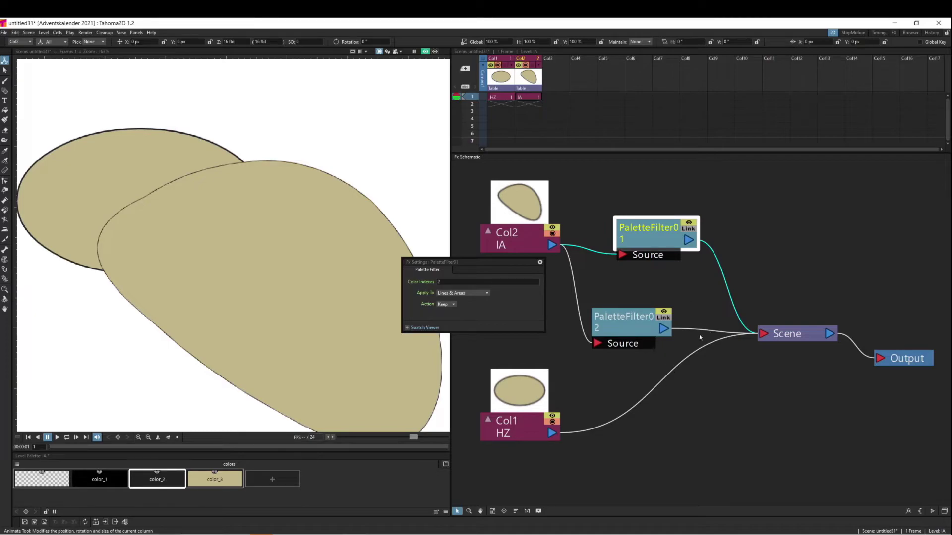
drag(644, 318, 648, 313)
drag(662, 226, 640, 217)
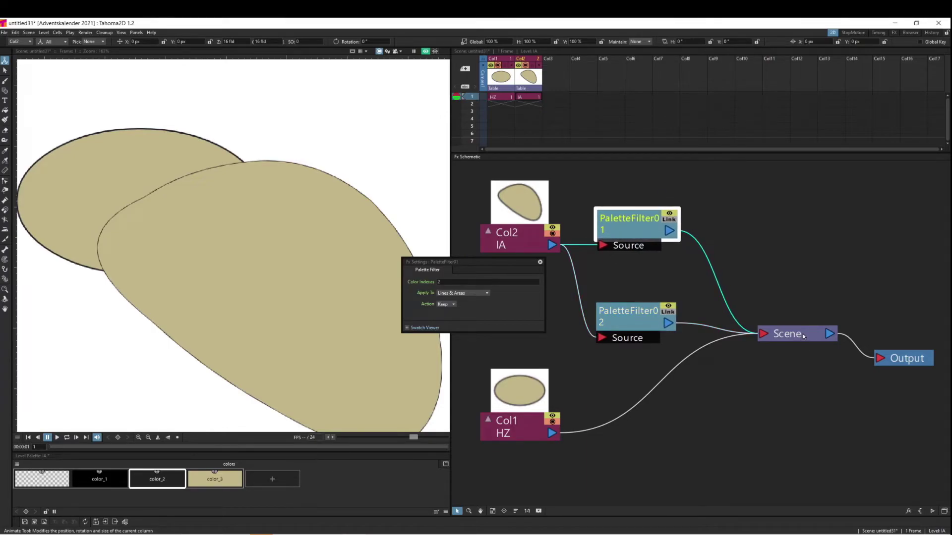
drag(805, 338, 821, 339)
drag(626, 229, 621, 224)
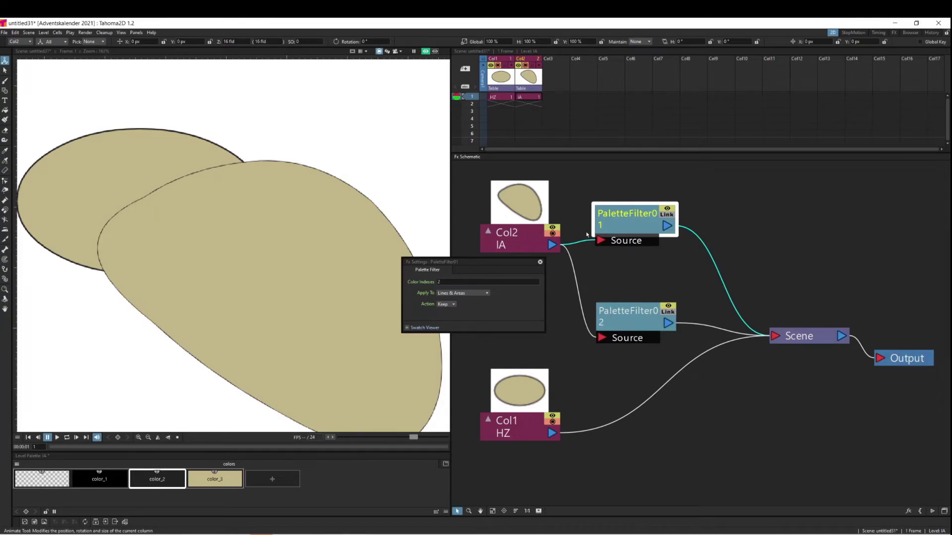
Set PaletteFilter01's action back to Delete and PaletteFilter02's back to Keep, and close the effect settings.
click(442, 304)
click(444, 311)
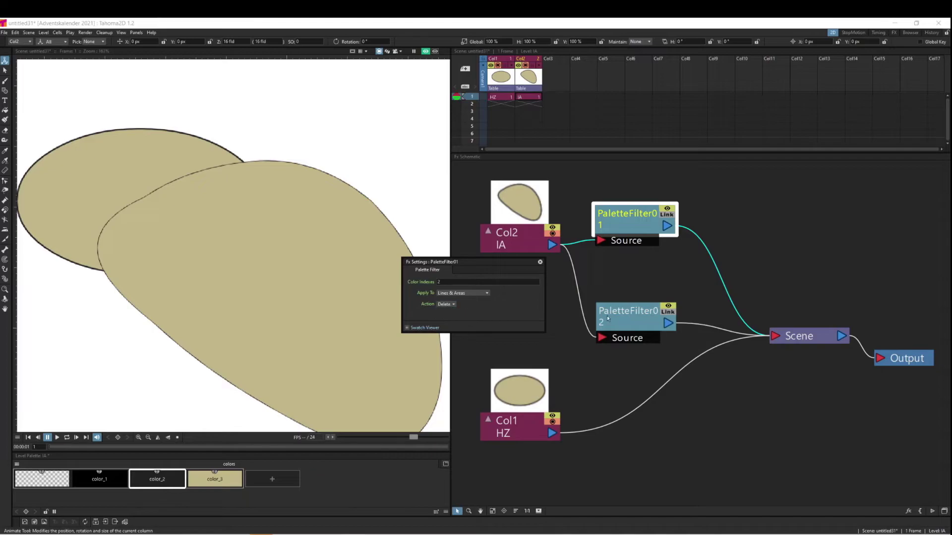
click(647, 340)
click(445, 304)
click(446, 317)
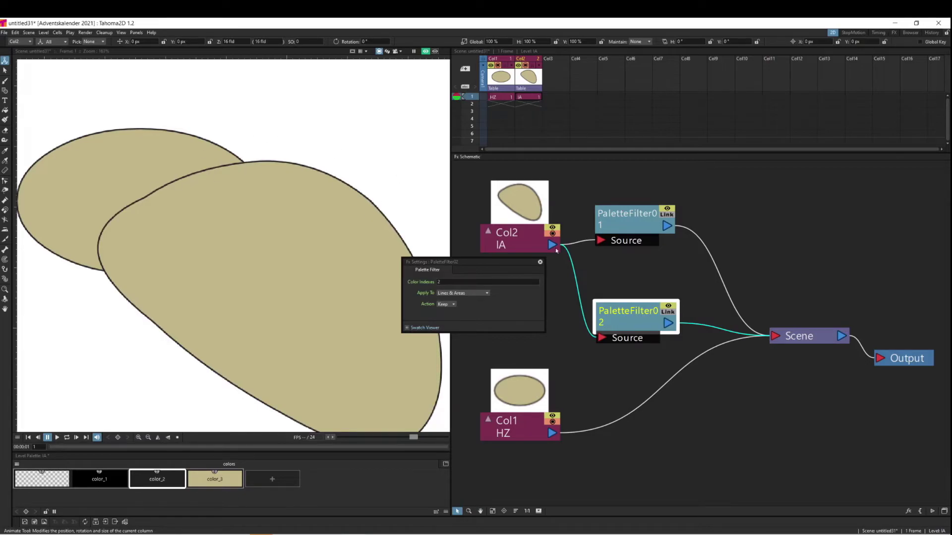
click(540, 262)
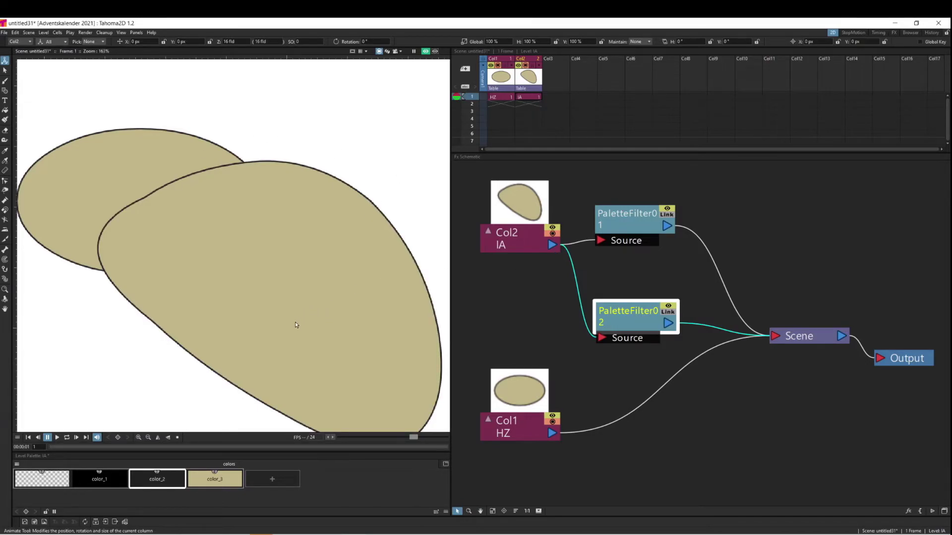
Shift the Scene node slightly up and right, and move Output further up and right beside it.
scroll(296, 326, down, 3)
drag(236, 343, 188, 292)
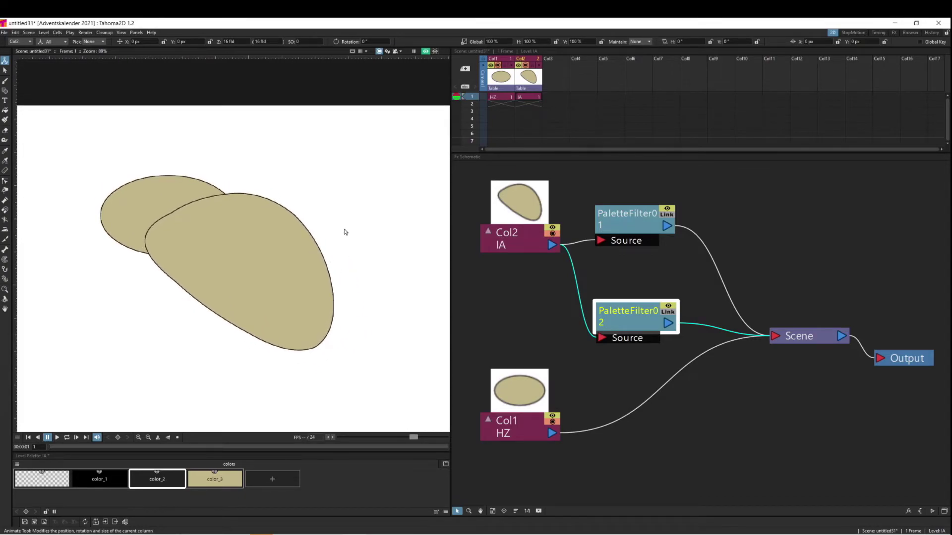
drag(821, 342, 825, 336)
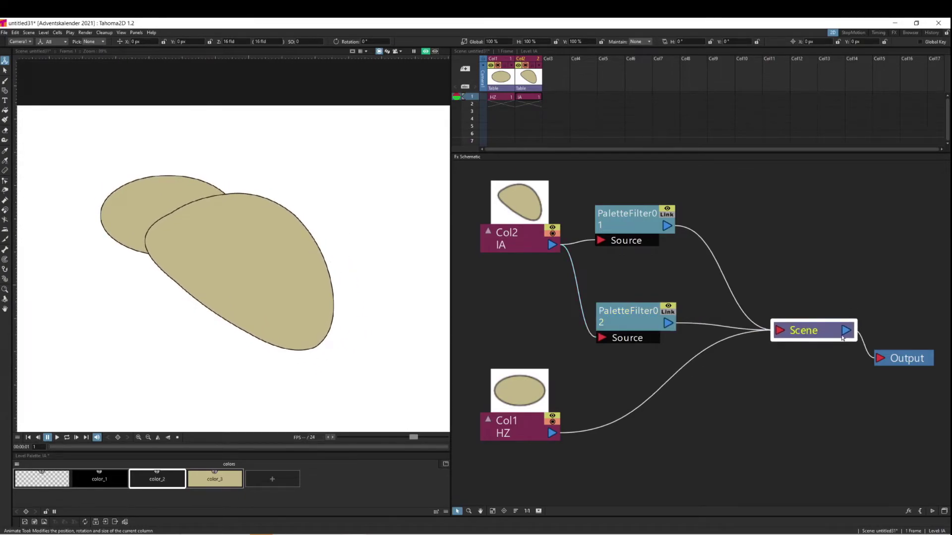
drag(910, 361, 928, 341)
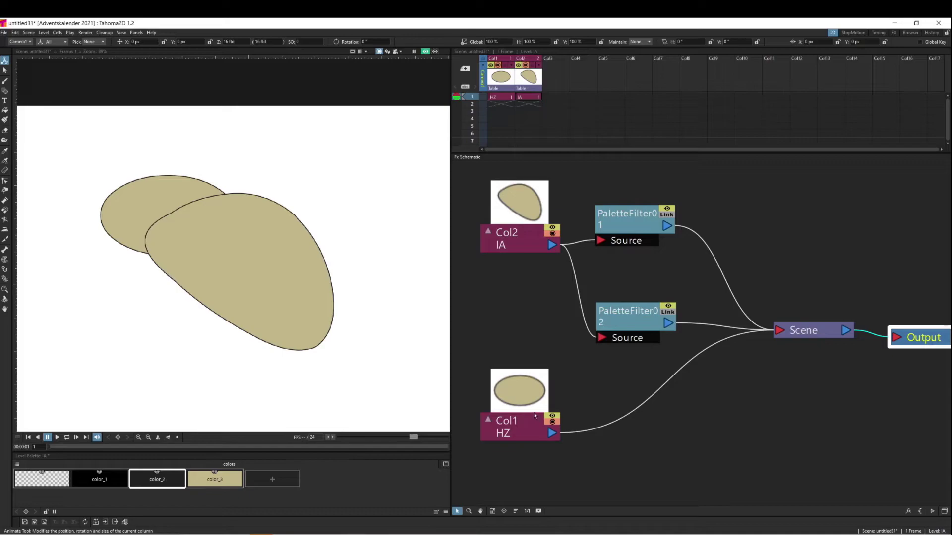
Raise PaletteFilter01 and nudge both Palette Filter nodes to the right, away from the IA column node.
mouse_move(643, 235)
mouse_down()
mouse_move(675, 215)
mouse_move(657, 223)
mouse_up()
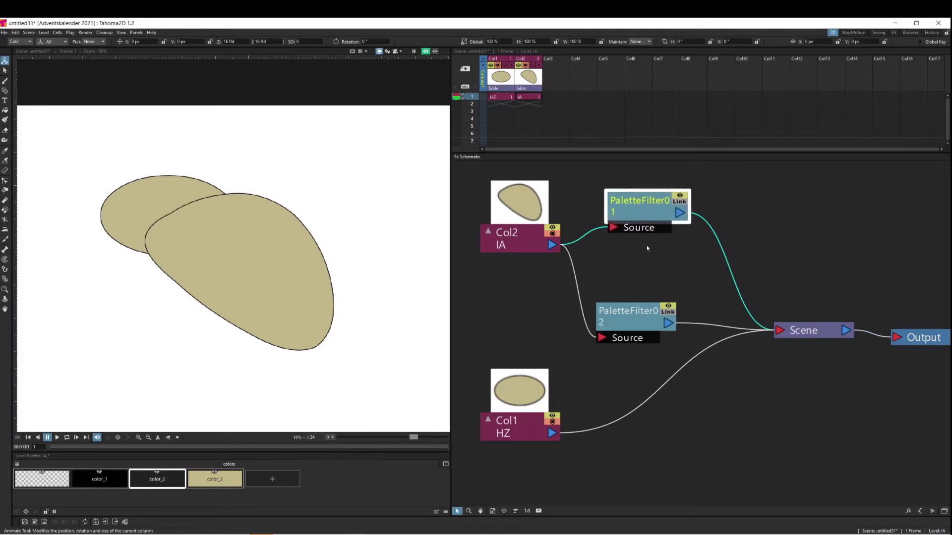
drag(642, 315, 653, 311)
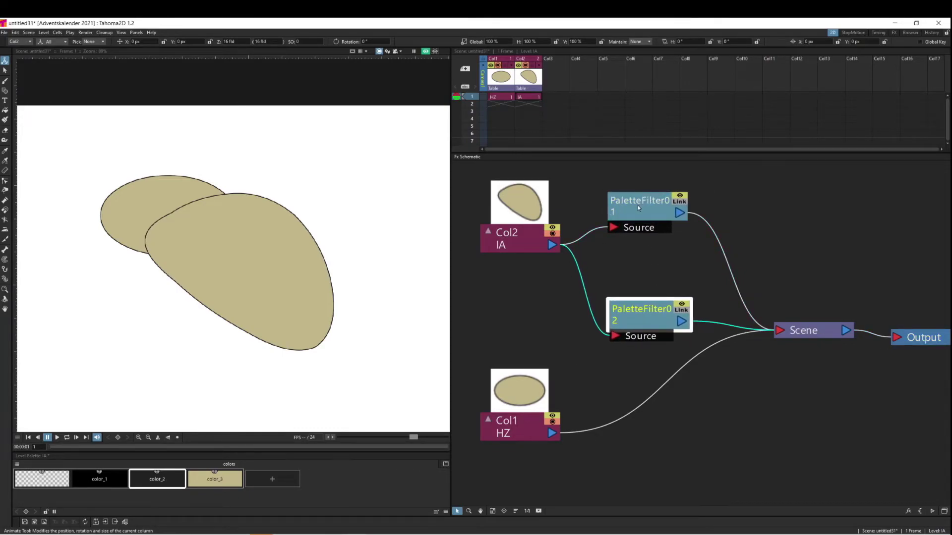
drag(639, 208, 631, 209)
drag(645, 318, 648, 318)
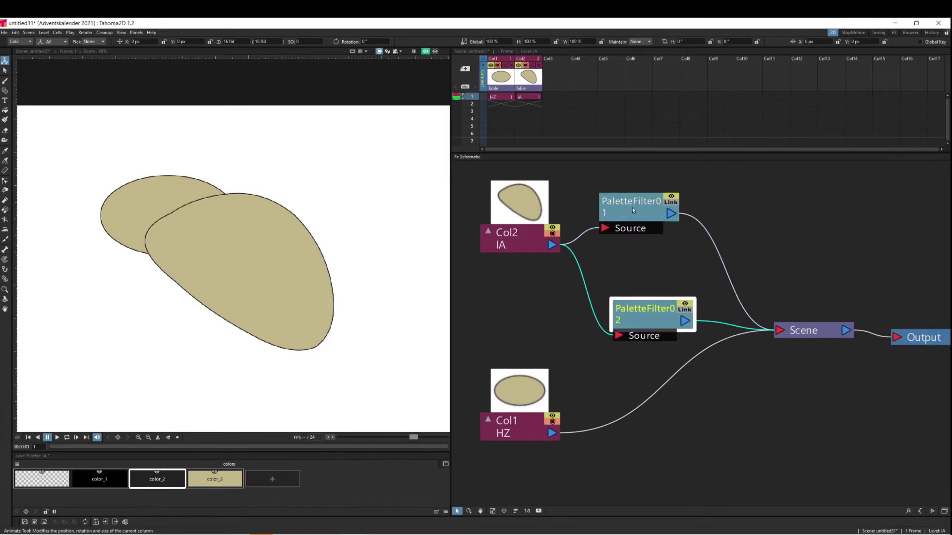
mouse_move(633, 210)
mouse_down()
mouse_move(653, 196)
mouse_move(640, 208)
mouse_up()
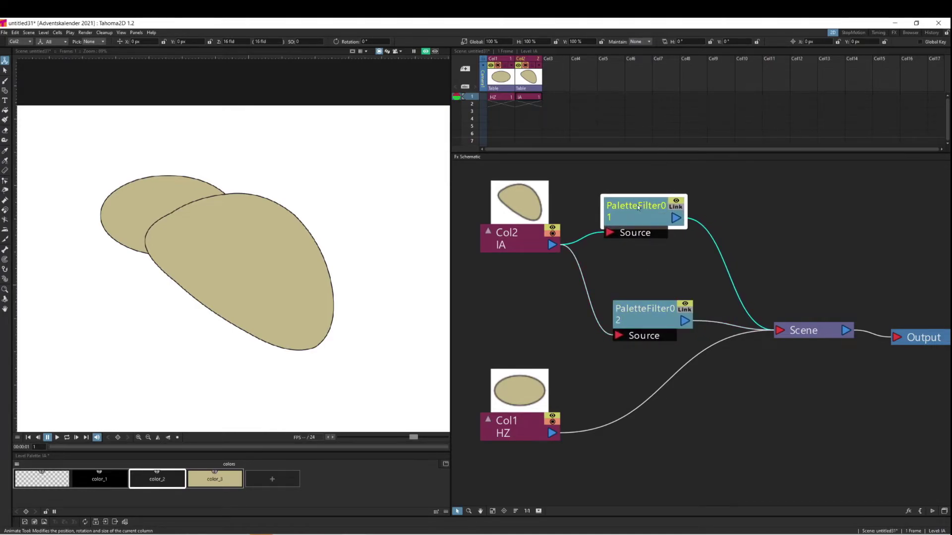
Rename PaletteFilter01 as Fill and PaletteFilter02 as Outline.
double_click(626, 215)
text(Fill)
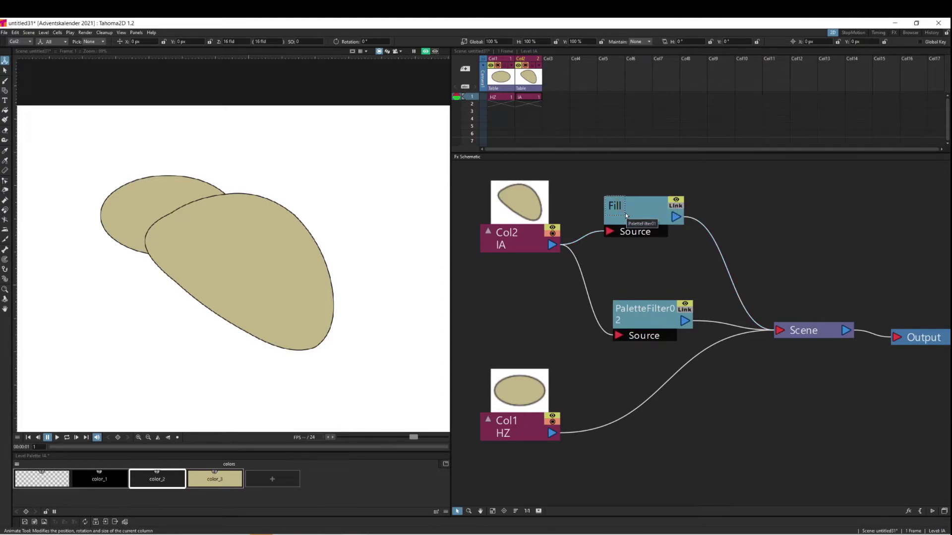
key(Return)
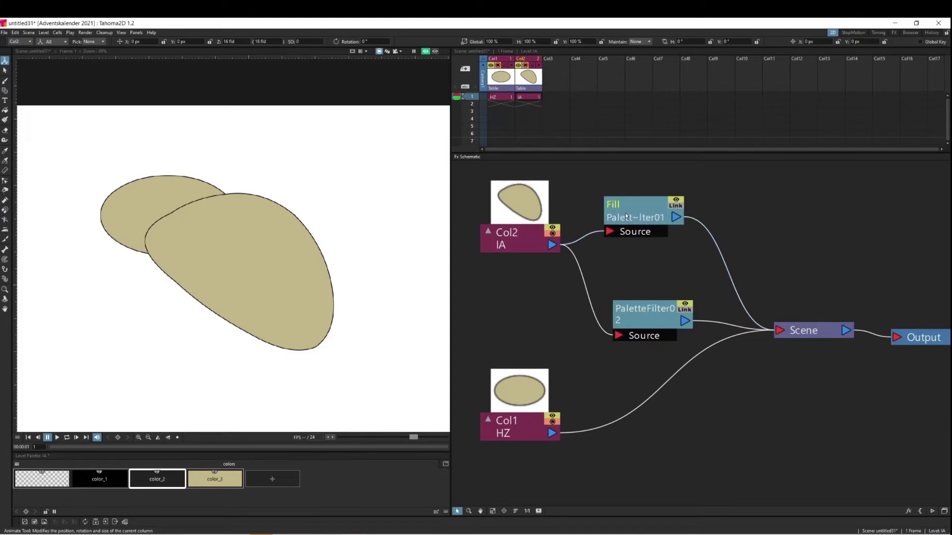
double_click(626, 310)
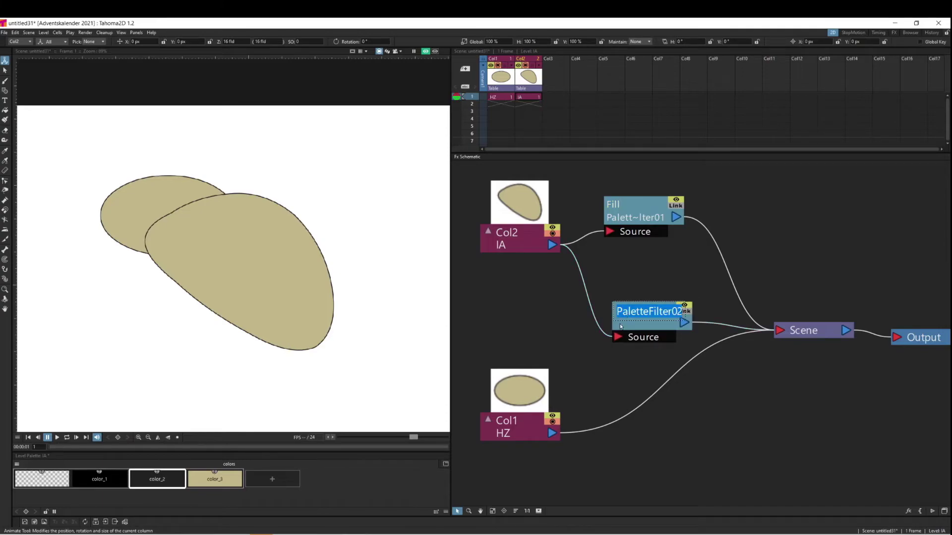
text(Outline)
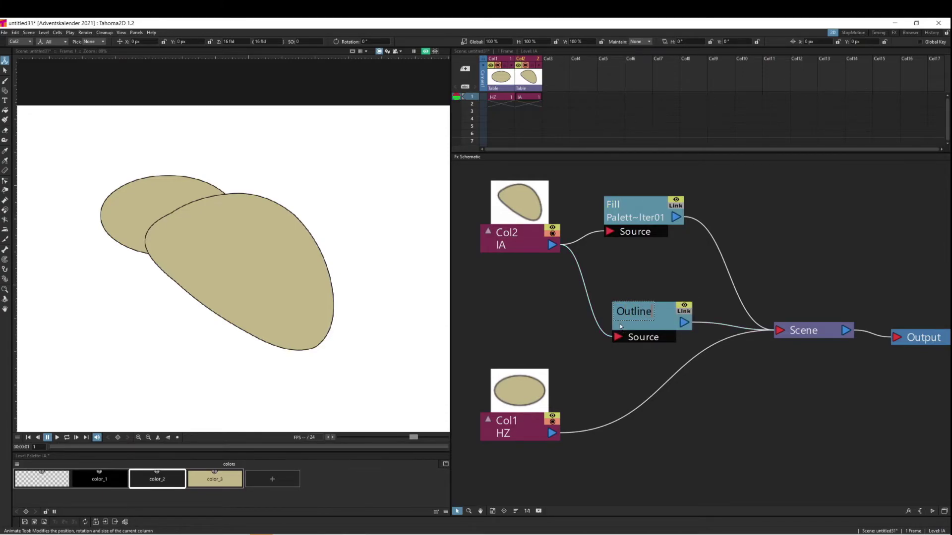
key(Return)
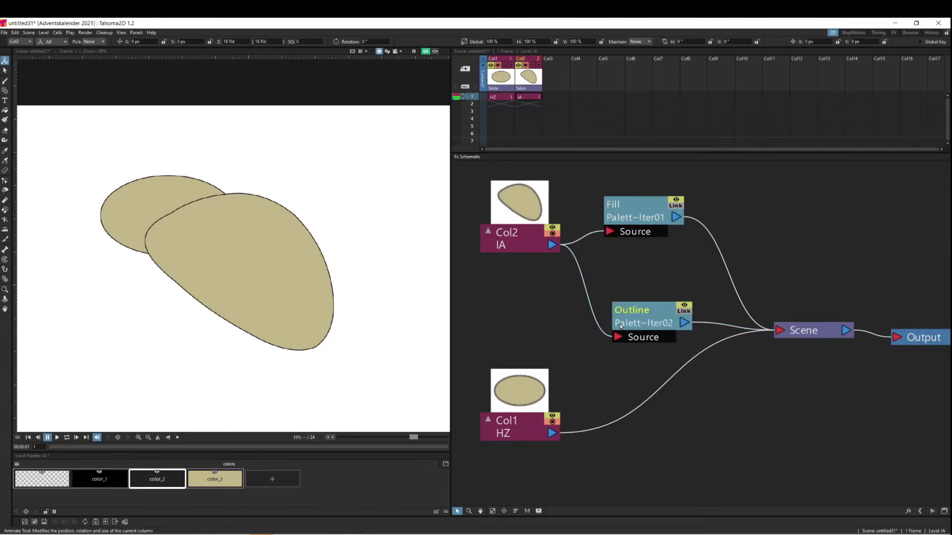
Move the Outline node up and left, and insert a Matte Out effect between it and Scene.
drag(642, 320, 603, 310)
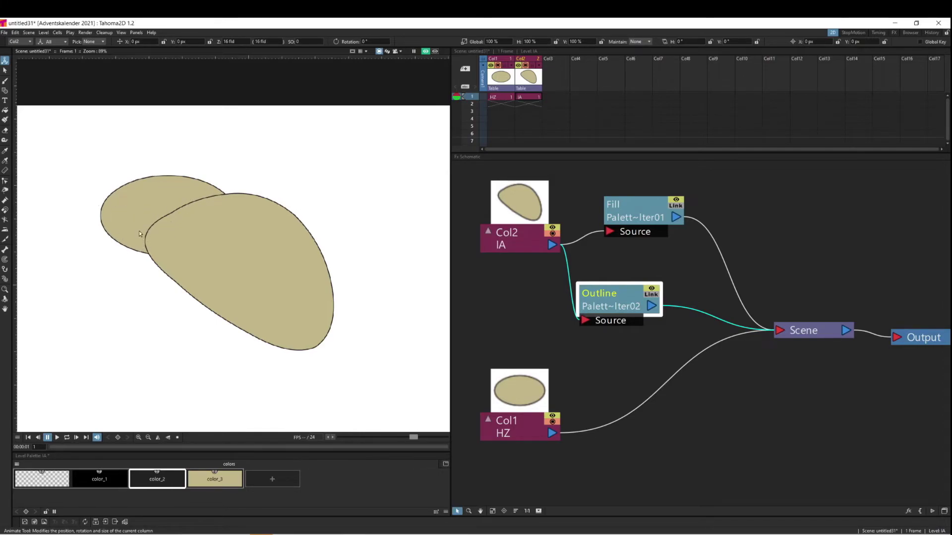
mouse_move(624, 294)
mouse_down()
mouse_move(635, 280)
mouse_move(618, 280)
mouse_up()
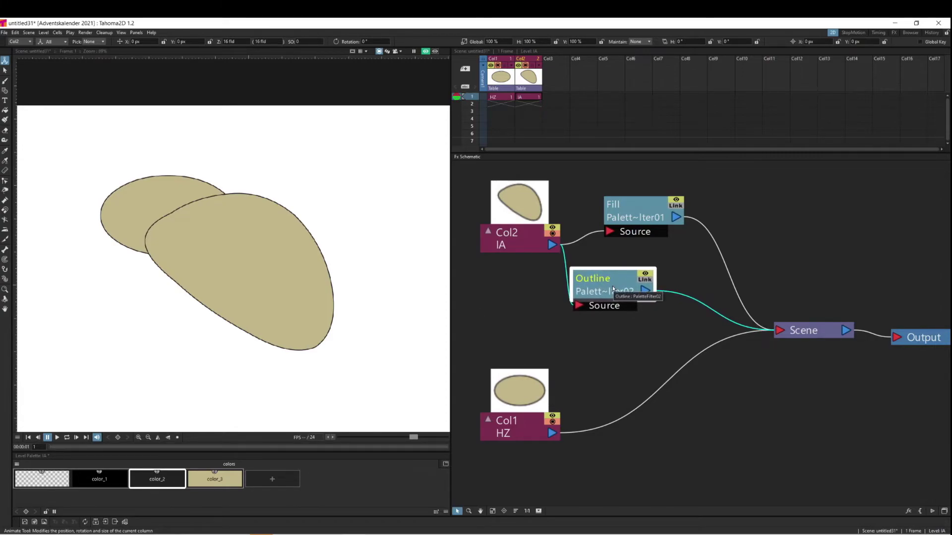
mouse_move(611, 290)
mouse_down()
mouse_move(628, 284)
mouse_move(609, 289)
mouse_up()
right_click(609, 289)
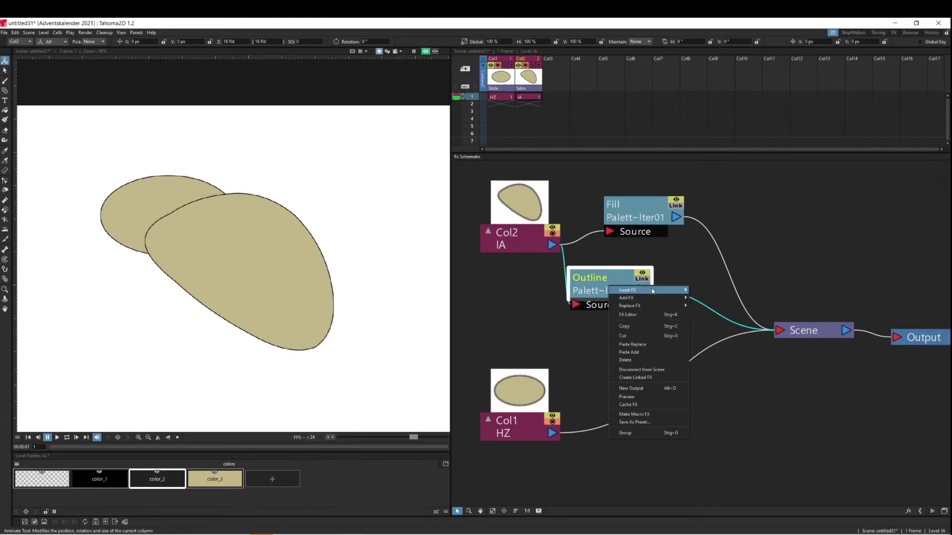
mouse_move(660, 291)
mouse_move(725, 362)
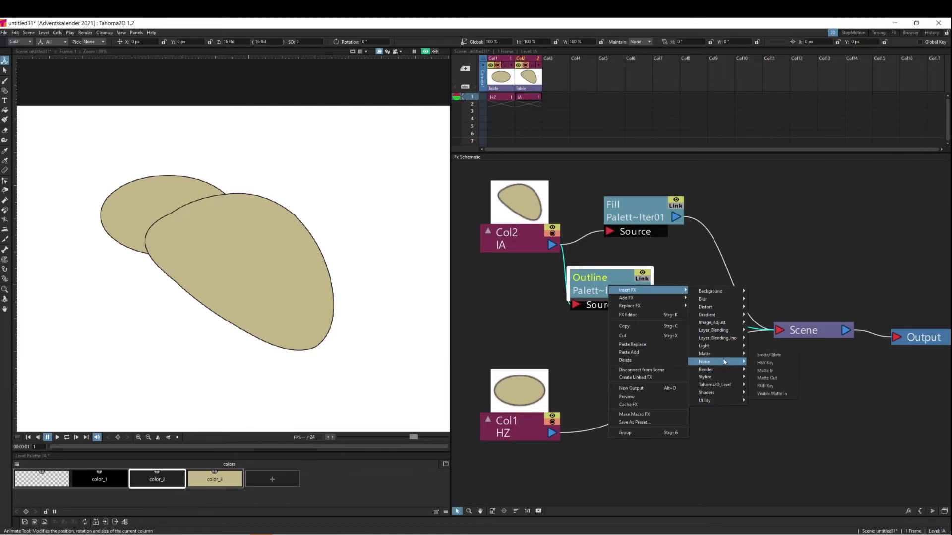
click(773, 379)
drag(758, 297, 721, 309)
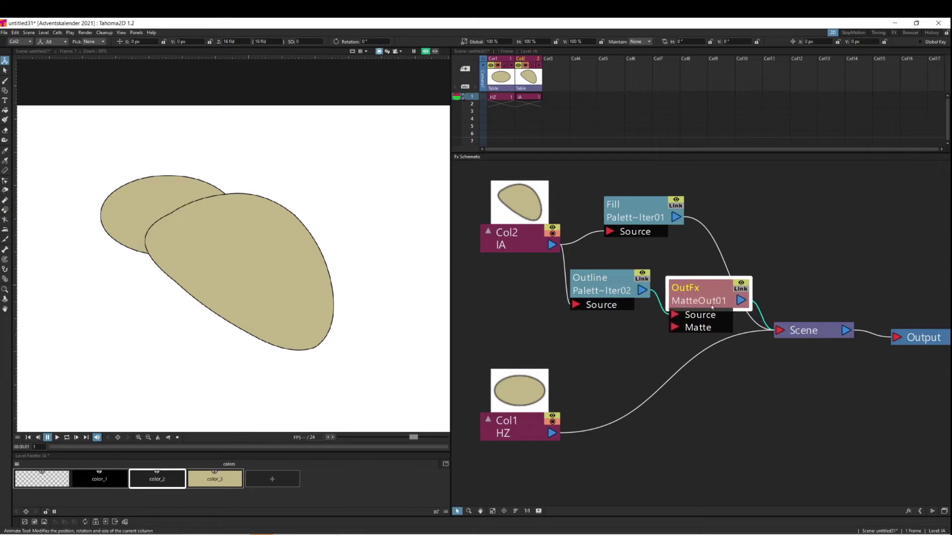
Move Scene and Output farther from Matte Out, and connect the HZ column's output to Matte Out's Matte input.
drag(812, 336, 849, 315)
drag(913, 338, 931, 397)
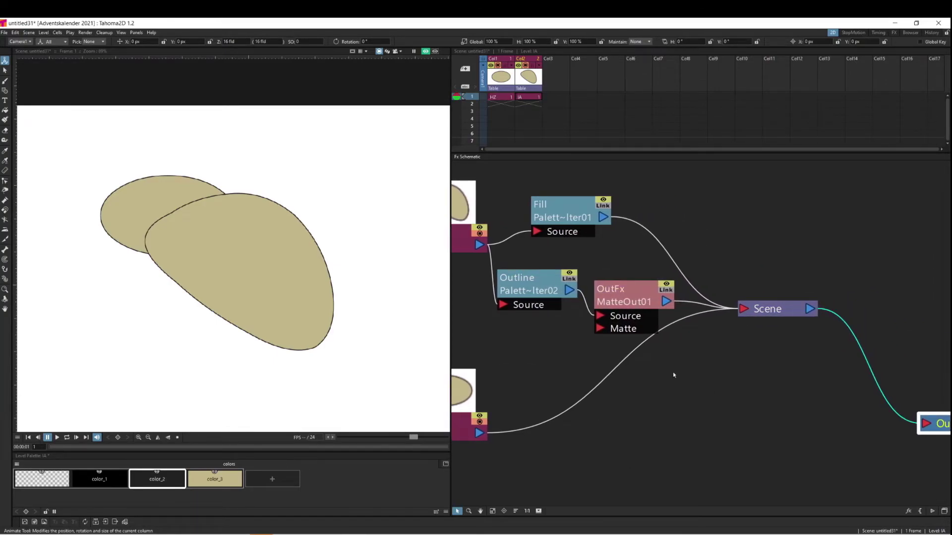
click(480, 511)
drag(502, 439, 553, 440)
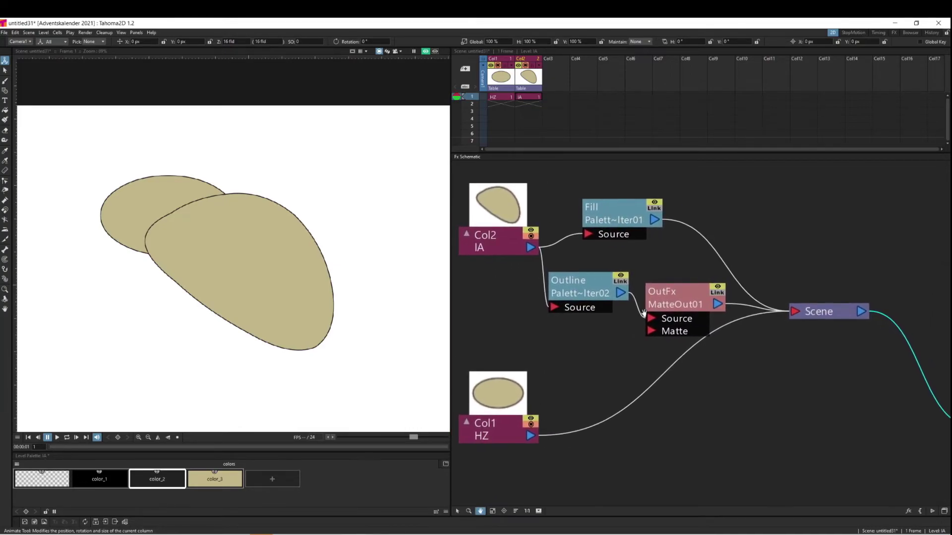
click(457, 512)
drag(531, 437, 658, 333)
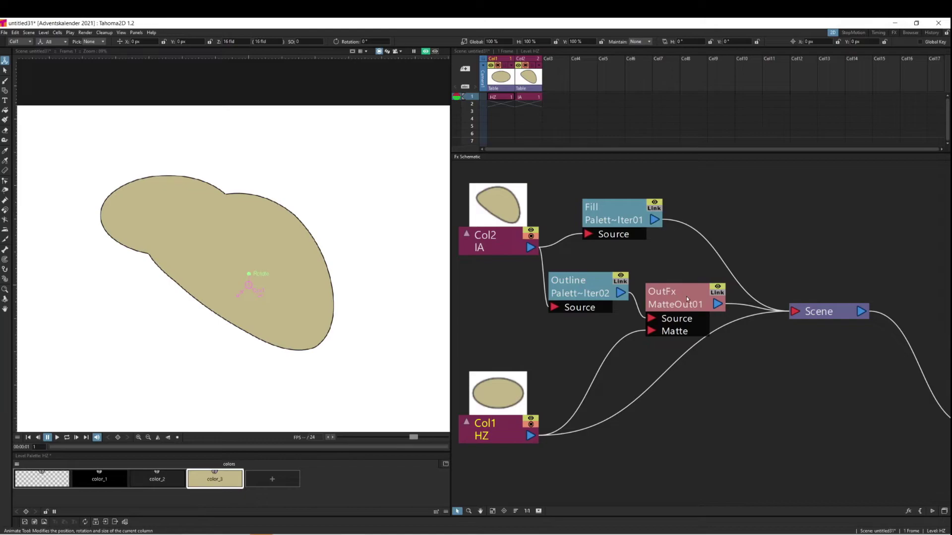
Raise the Matte Out and Outline nodes slightly, and examine the outline where the two shapes meet up close.
click(695, 287)
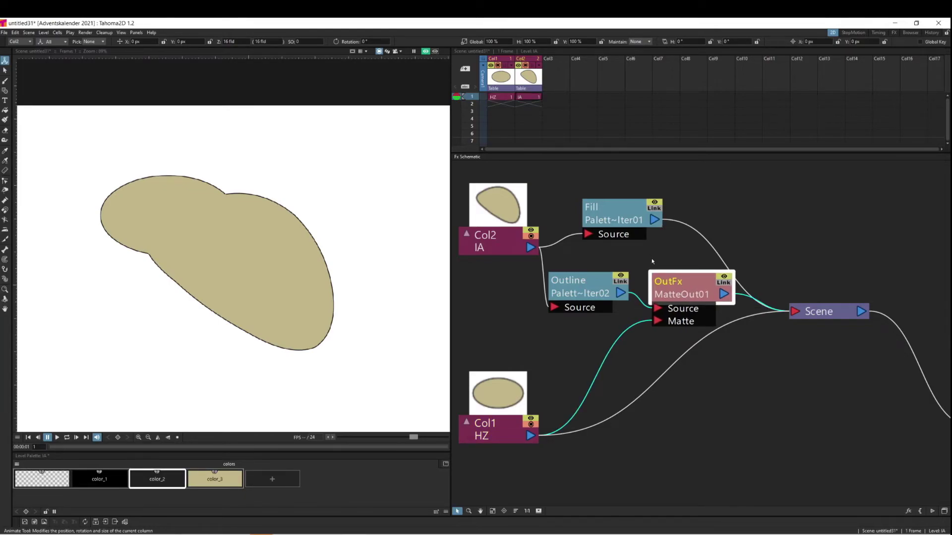
drag(595, 293, 588, 285)
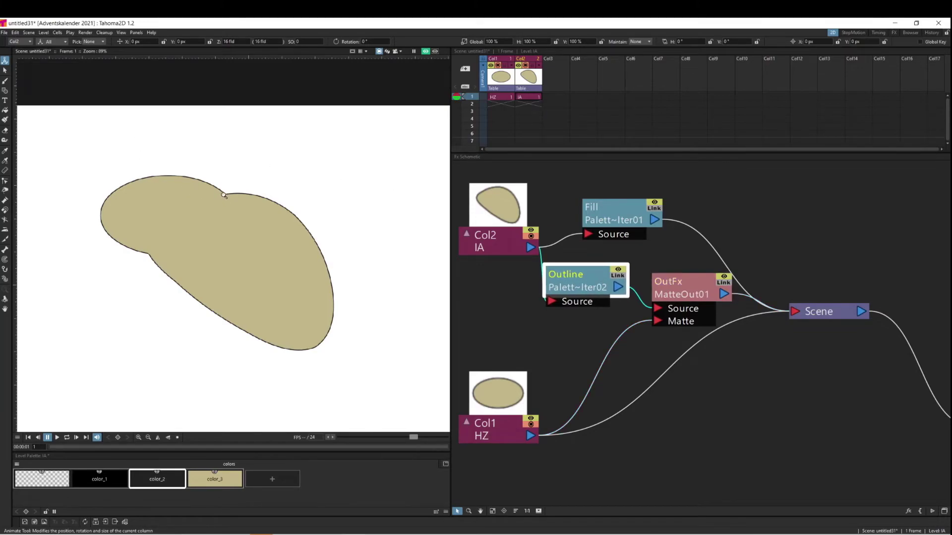
scroll(224, 194, up, 10)
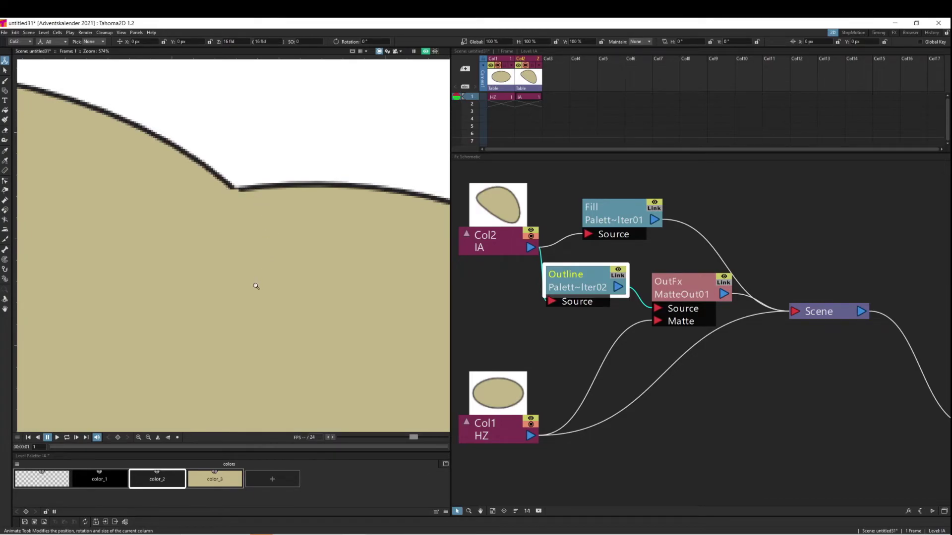
key(alt+9)
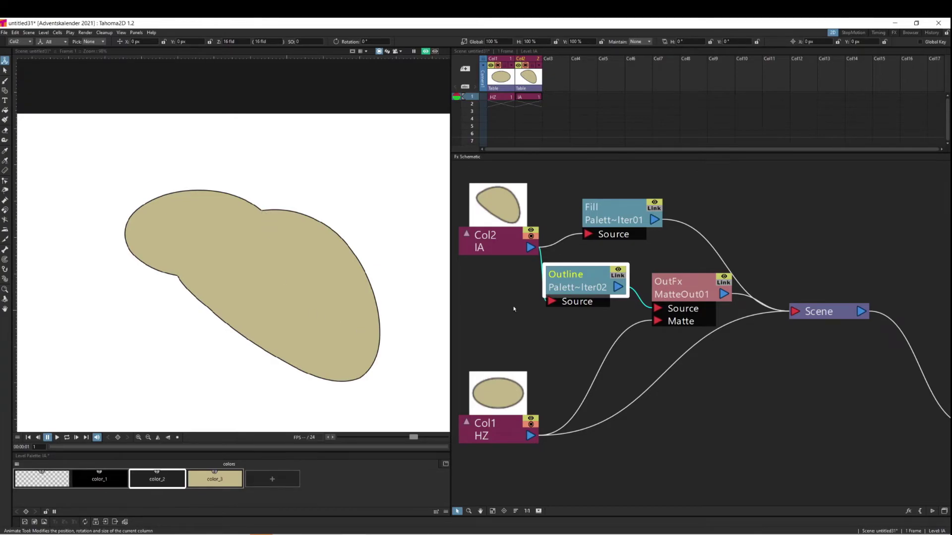
Shift the HZ column node right and insert an Erode/Dilate effect on its link to Matte Out's Matte input.
drag(500, 394, 513, 395)
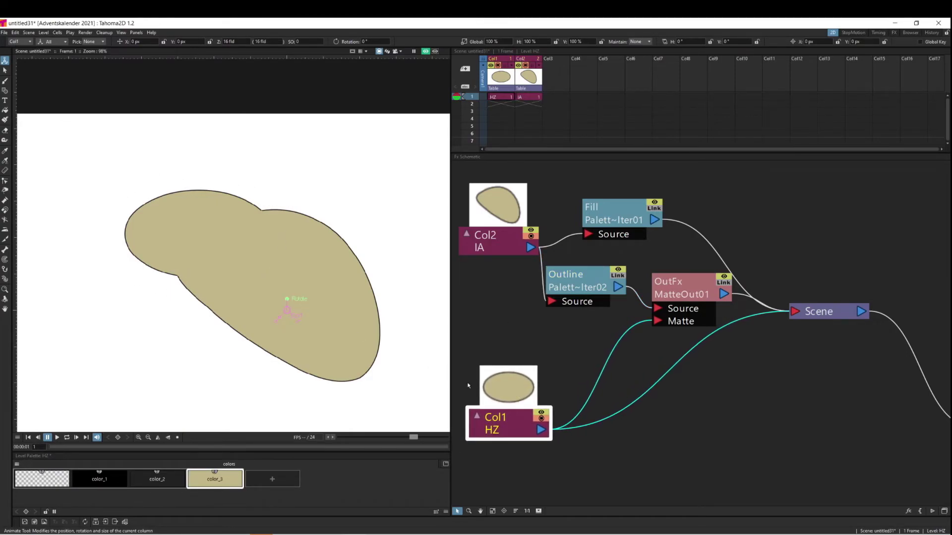
drag(510, 385, 516, 388)
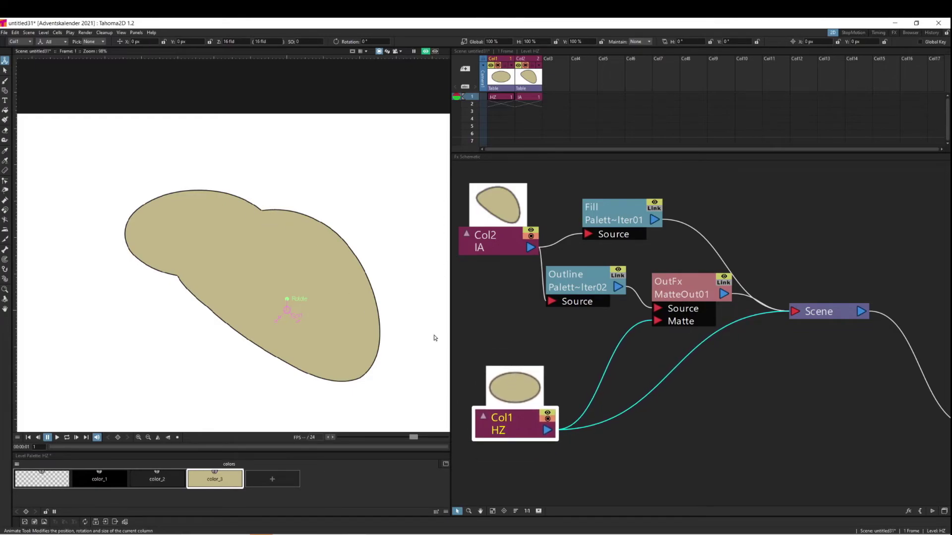
drag(514, 388, 520, 399)
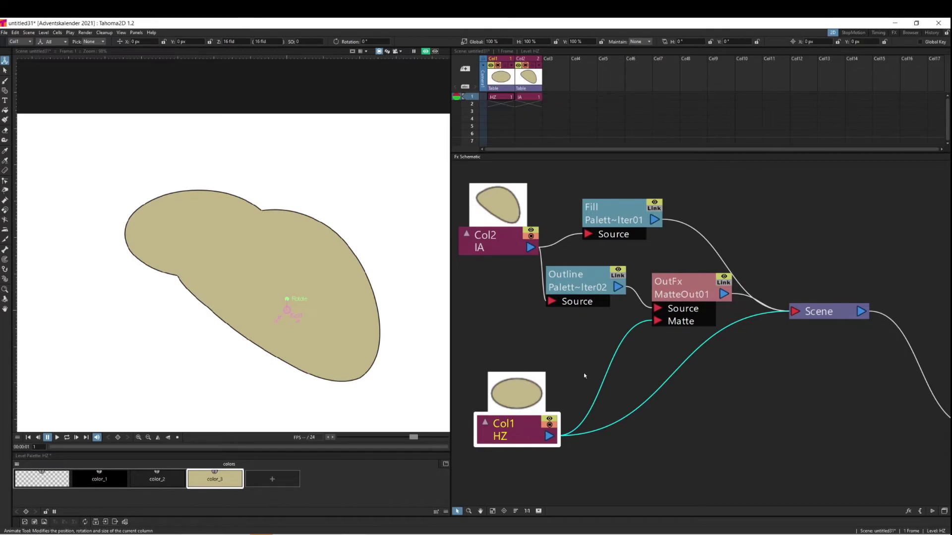
click(604, 387)
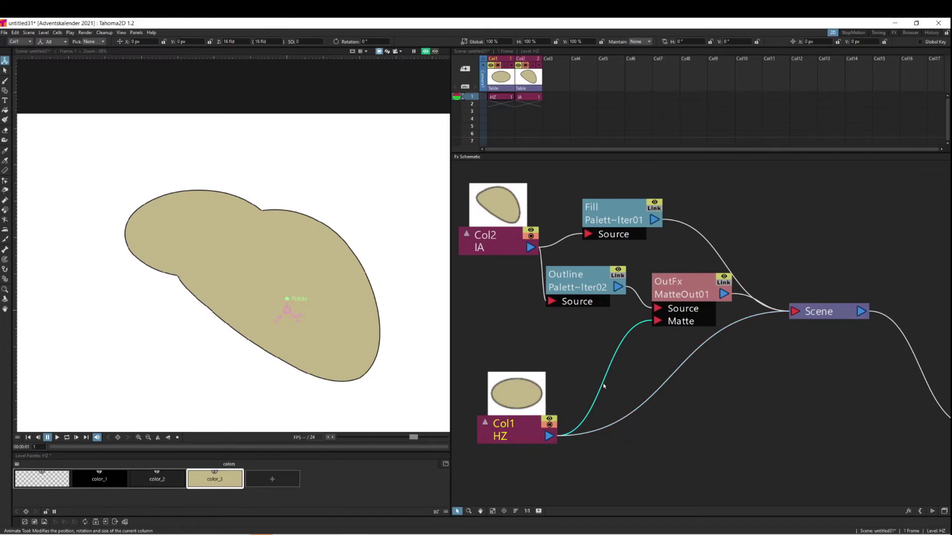
right_click(602, 386)
mouse_move(622, 388)
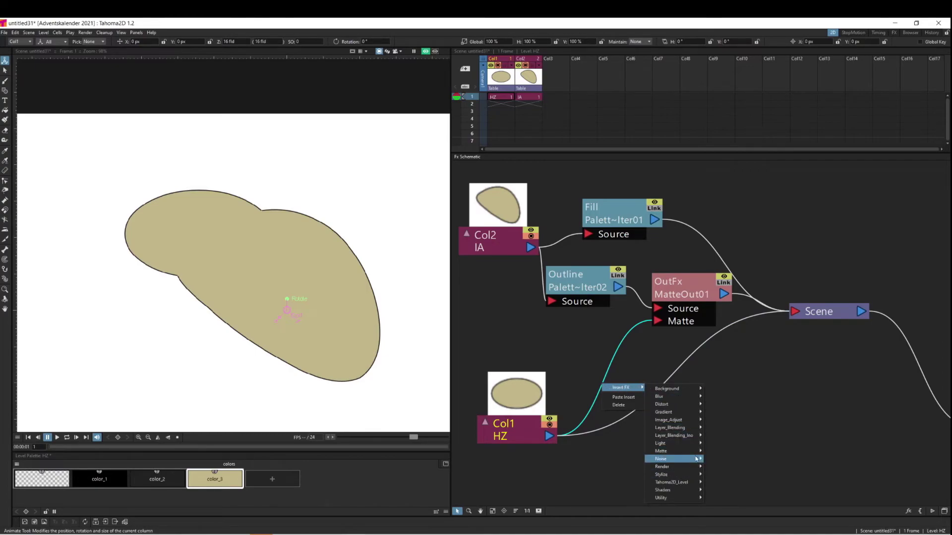
mouse_move(696, 451)
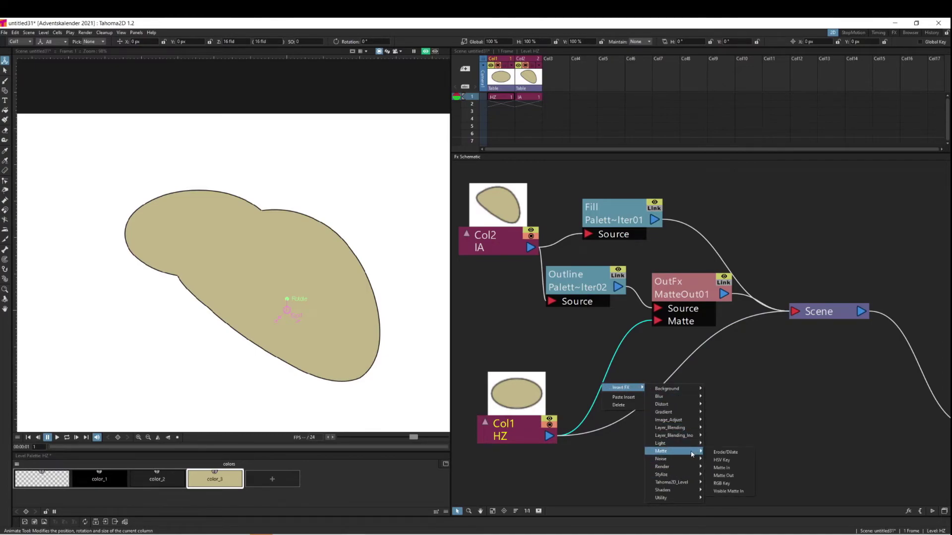
click(733, 453)
drag(663, 433, 620, 365)
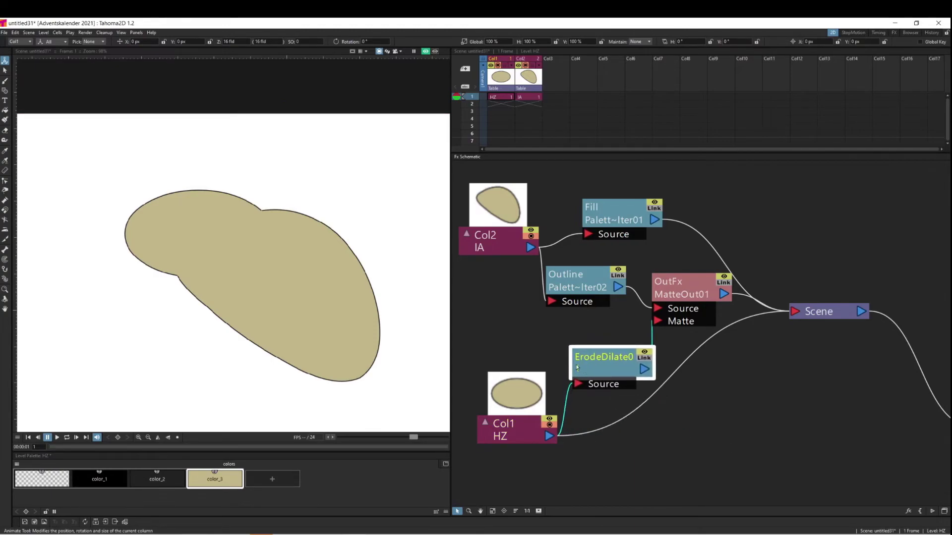
drag(514, 388, 511, 398)
drag(598, 358, 600, 365)
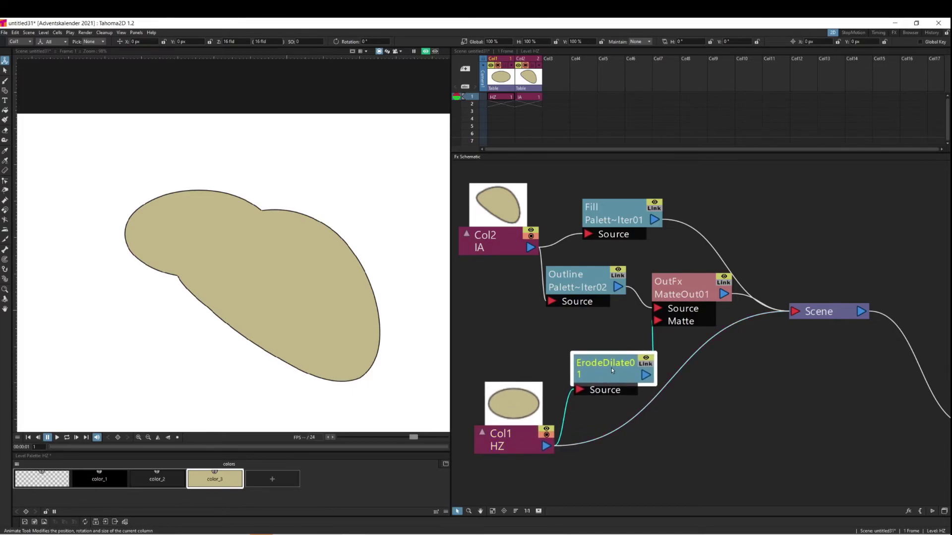
Set the Erode/Dilate radius to -2, close its settings, and examine the outline joint up close.
double_click(610, 368)
drag(434, 282, 475, 283)
text(-2)
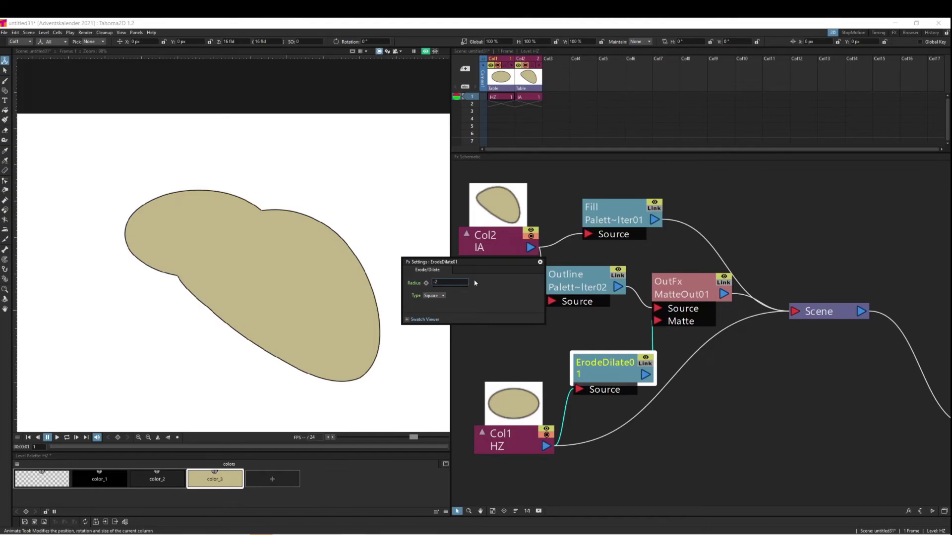
key(Return)
click(541, 263)
key(shift+space)
drag(266, 216, 251, 165)
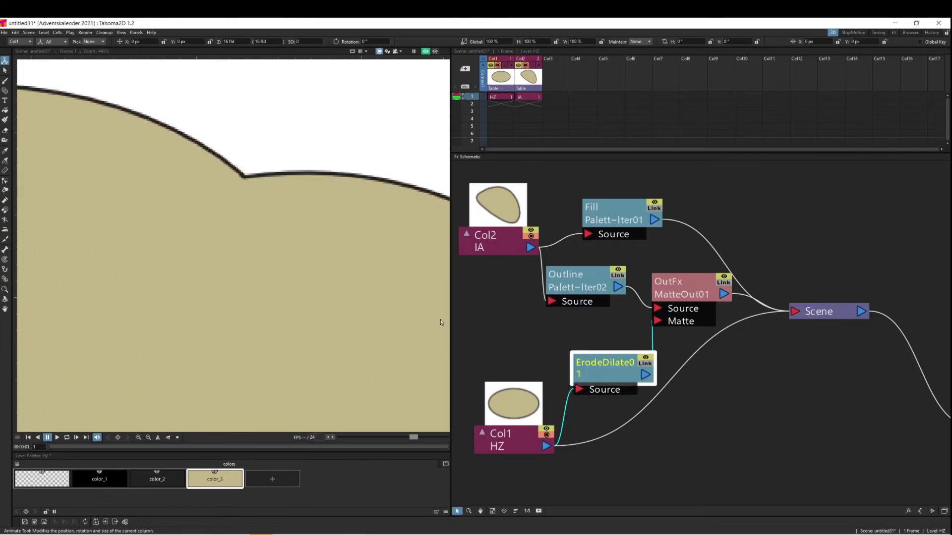
key(shift+space)
drag(276, 317, 242, 234)
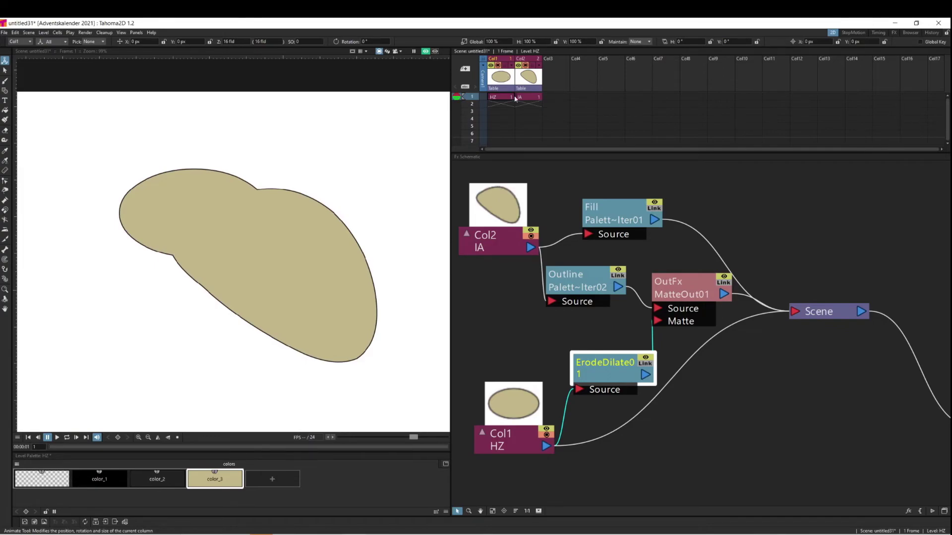
Move the IA shape around the HZ shape to test the outline joint, ending at about X -203 px and Y -72 px.
click(530, 98)
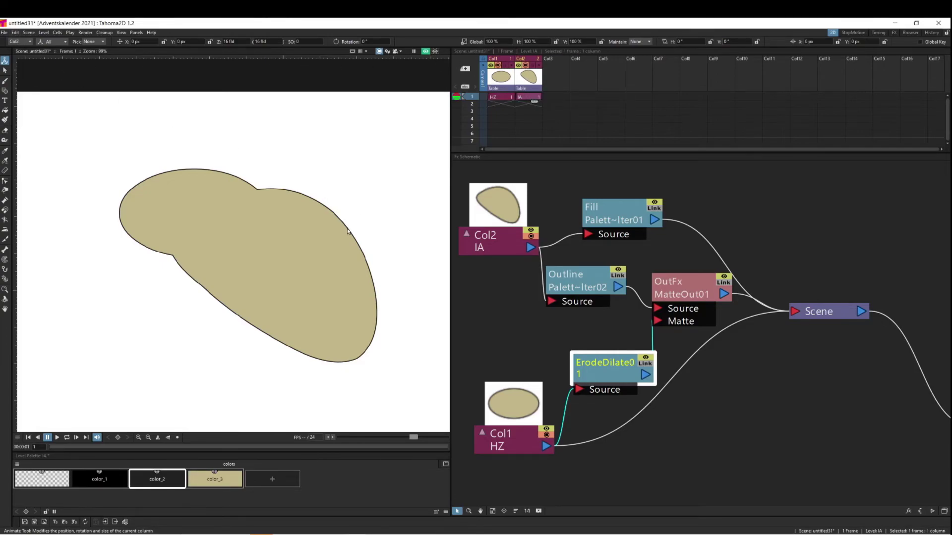
drag(331, 269, 335, 244)
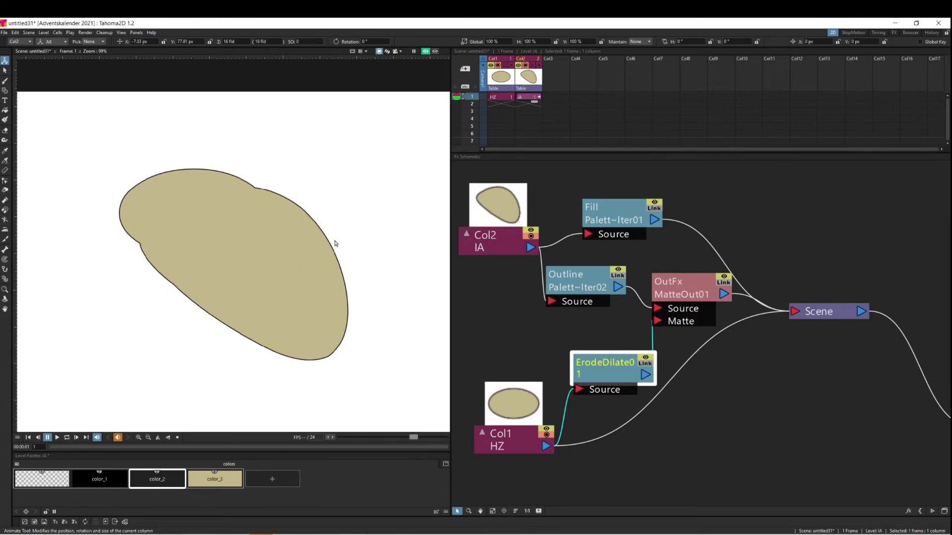
key(ctrl+z)
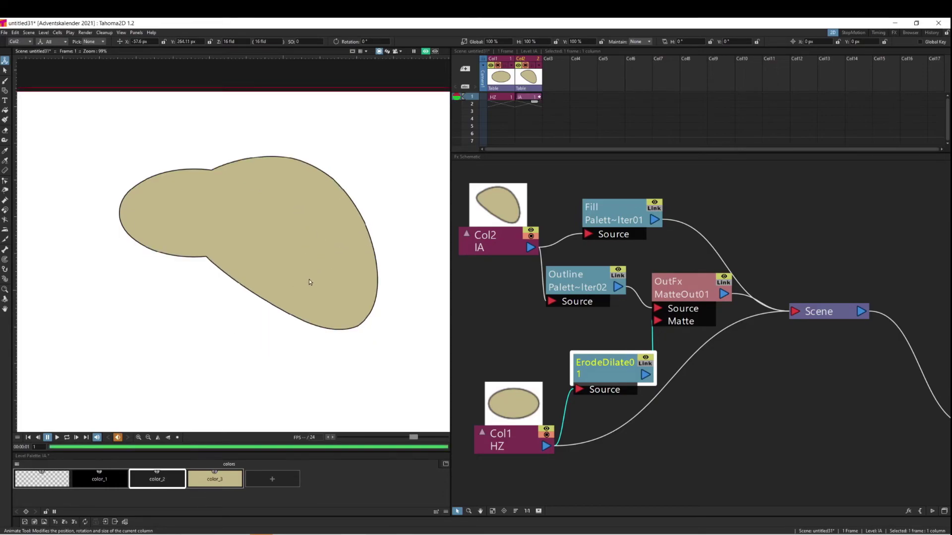
key(ctrl+z)
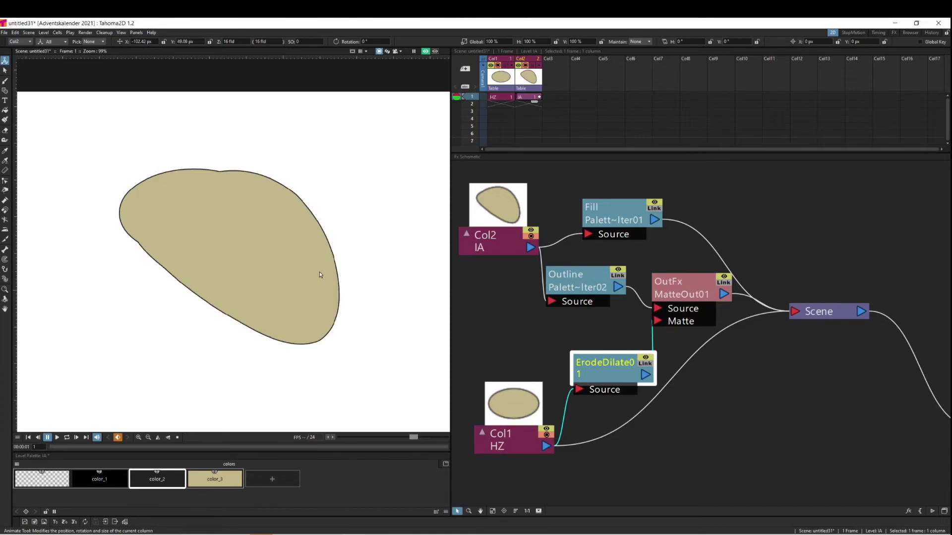
key(ctrl+z)
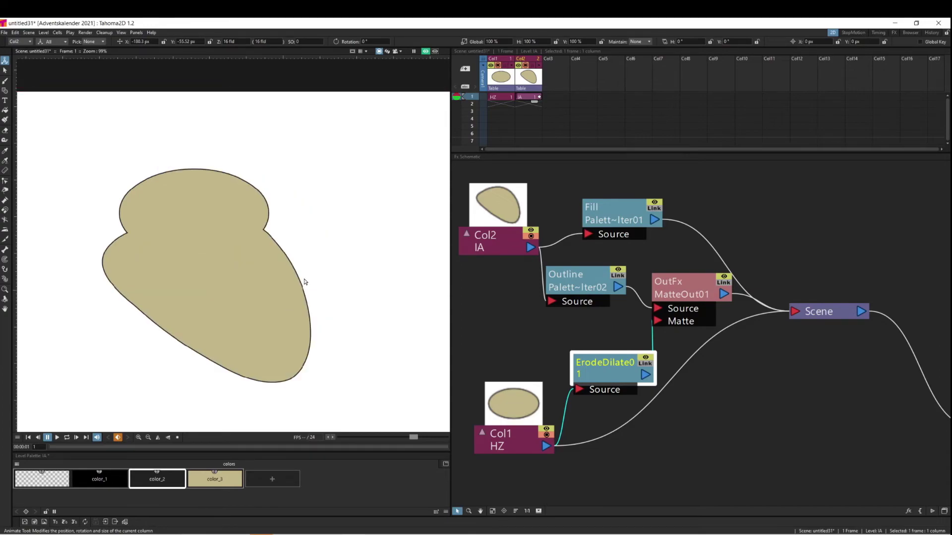
key(ctrl+z)
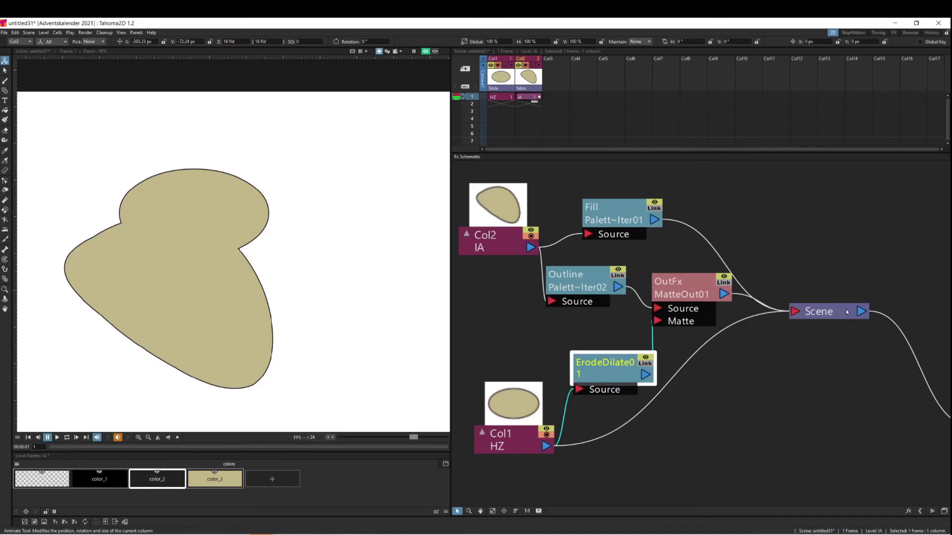
Spread out the node graph by shifting Scene, Fill, Outline and Matte Out farther right of the column nodes.
drag(848, 311, 908, 279)
drag(695, 291, 711, 287)
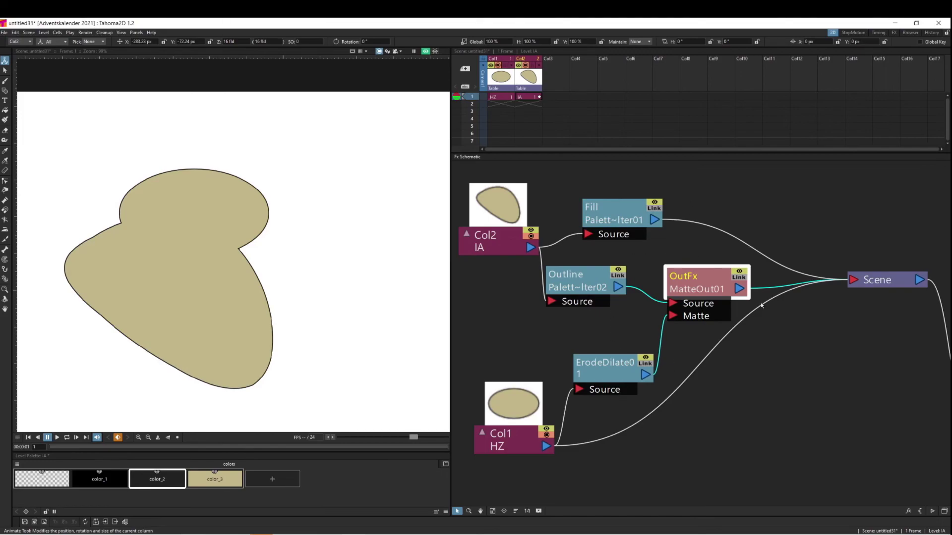
drag(889, 282, 898, 281)
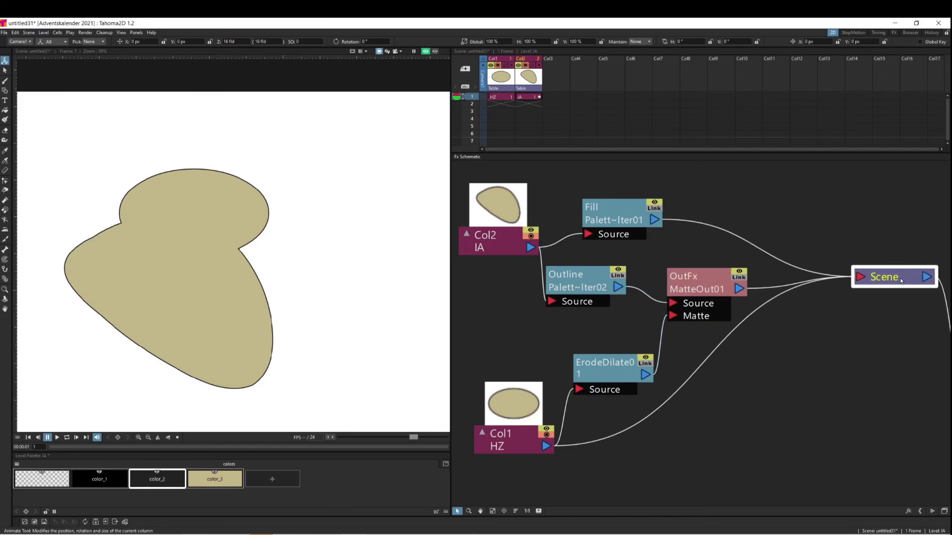
drag(620, 220, 651, 221)
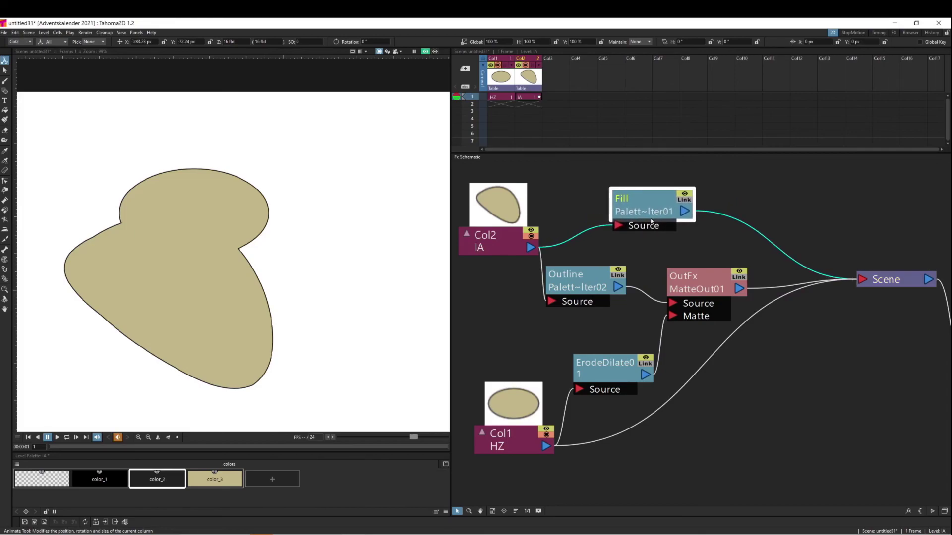
drag(698, 284, 700, 274)
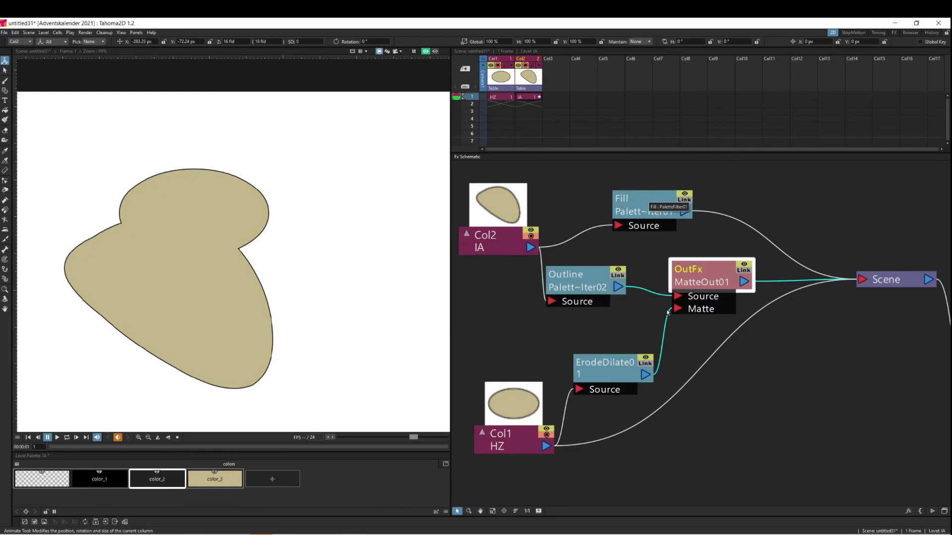
drag(592, 285, 614, 292)
drag(705, 276, 737, 270)
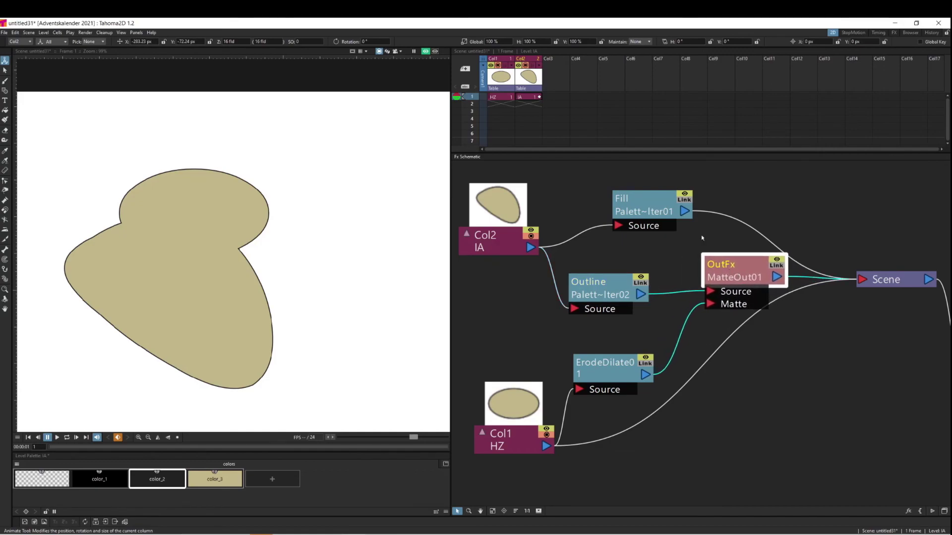
Bring the Fill node back closer to the IA column and shift the Outline node slightly up and right.
drag(640, 203, 624, 200)
drag(605, 286, 612, 281)
drag(628, 204, 616, 205)
drag(613, 281, 620, 280)
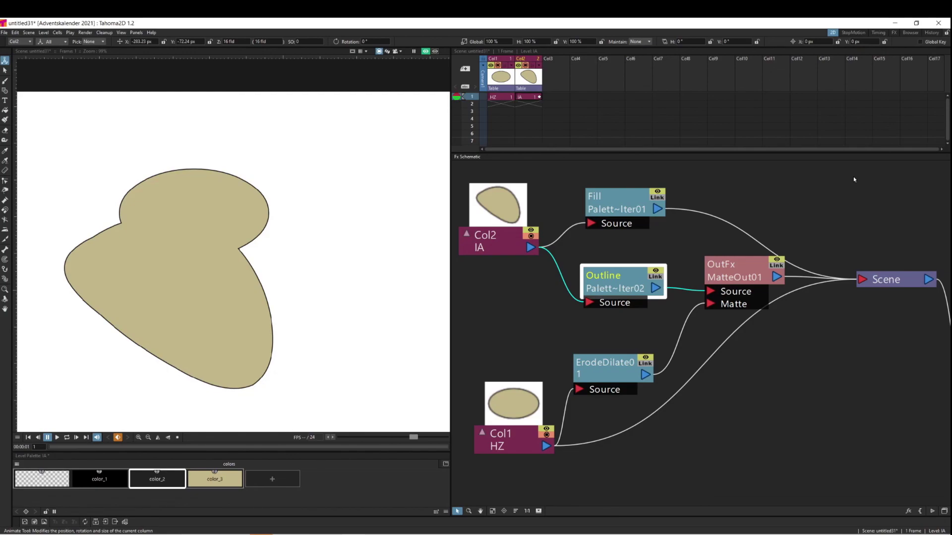
drag(626, 203, 615, 207)
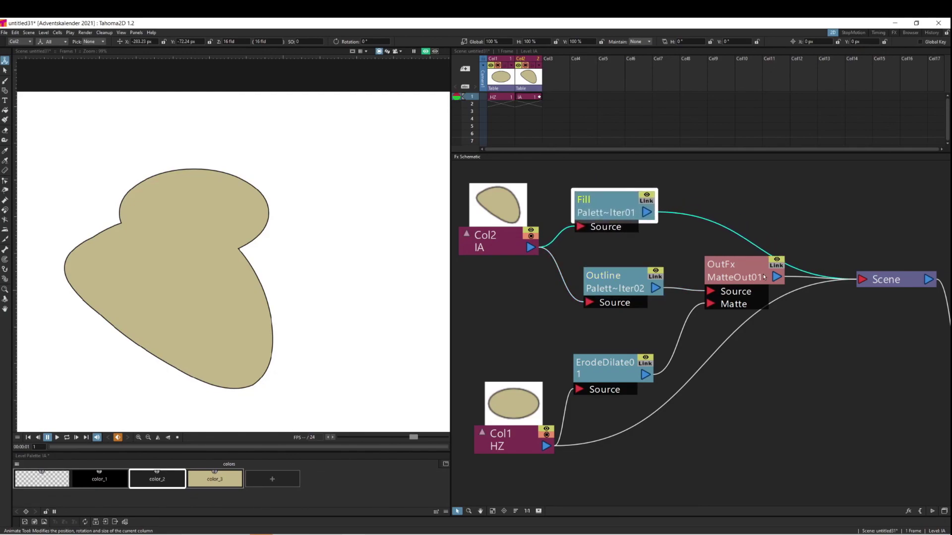
Raise the Matte Out, Outline, Erode/Dilate and HZ column nodes slightly to tidy the node layout.
click(755, 270)
drag(755, 270, 752, 267)
drag(631, 281, 634, 272)
drag(614, 365, 619, 356)
drag(513, 405, 507, 398)
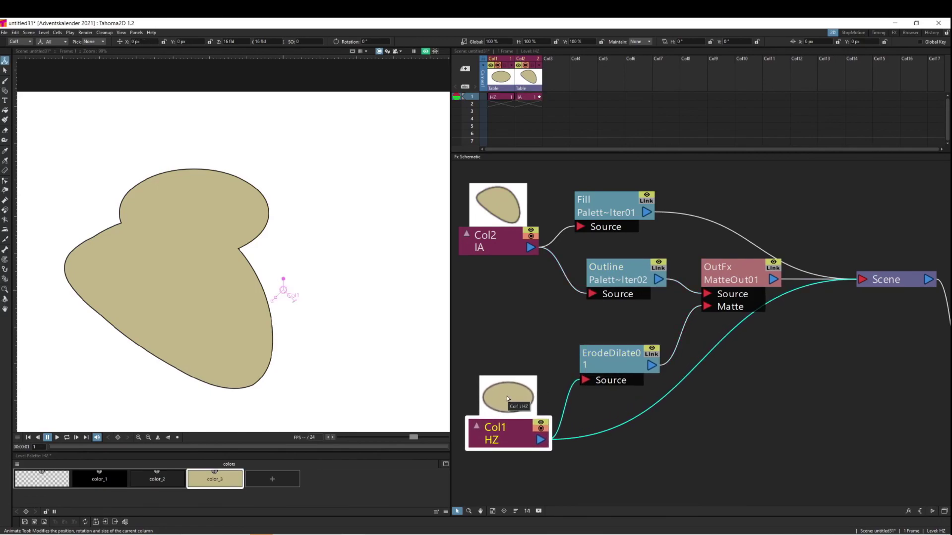
mouse_move(507, 395)
mouse_down()
mouse_move(523, 368)
mouse_move(516, 391)
mouse_up()
drag(619, 356, 617, 347)
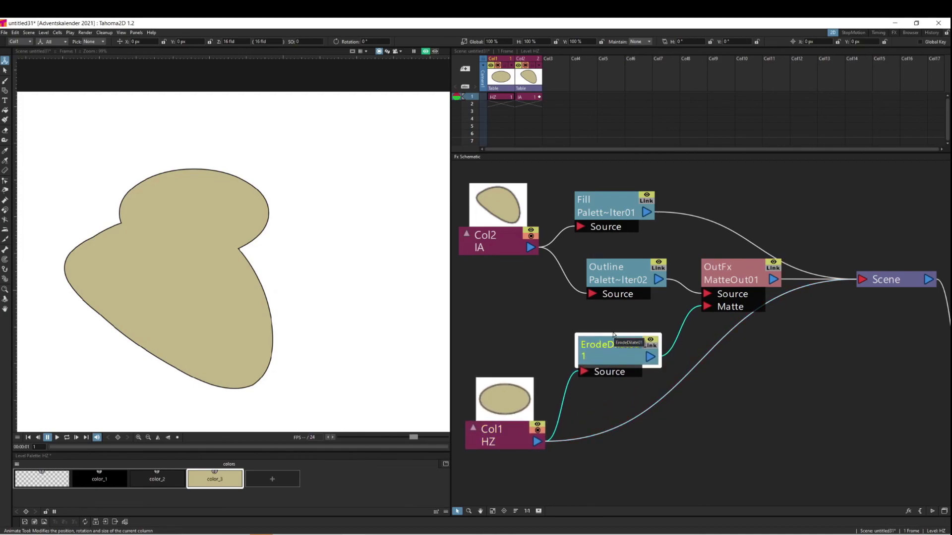